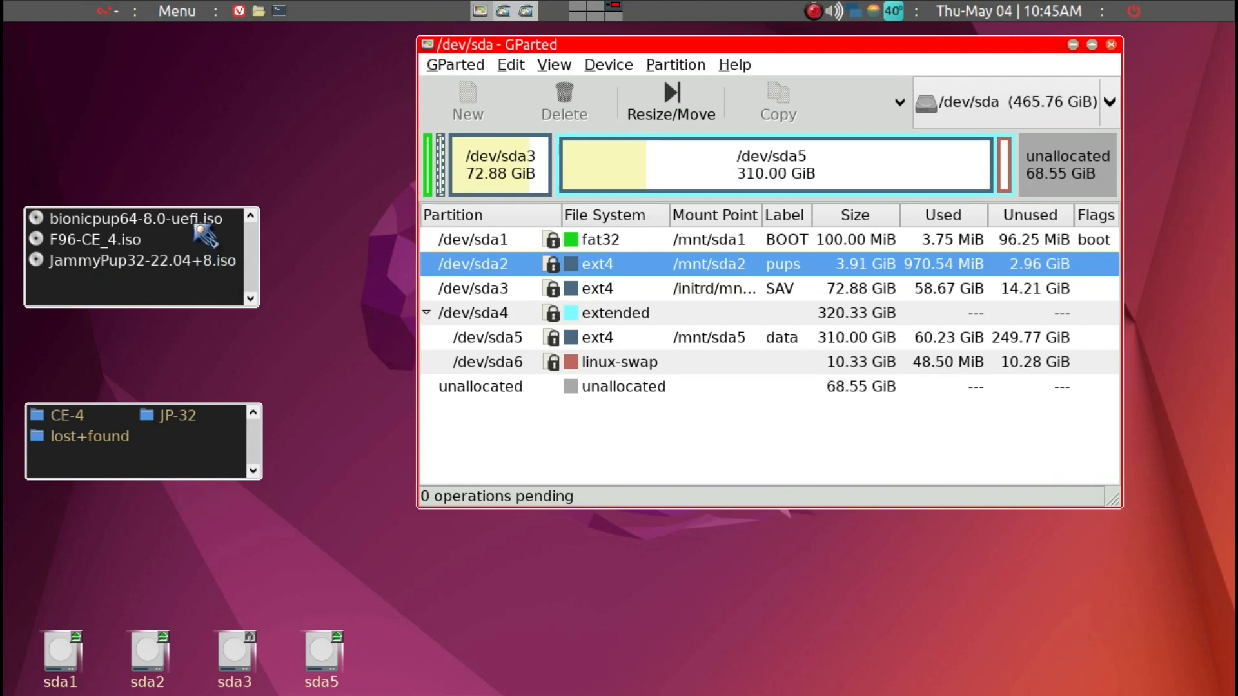
- Select the sda1 boot partition and view the files on that drive, closing its file window when done
left_click(191, 452)
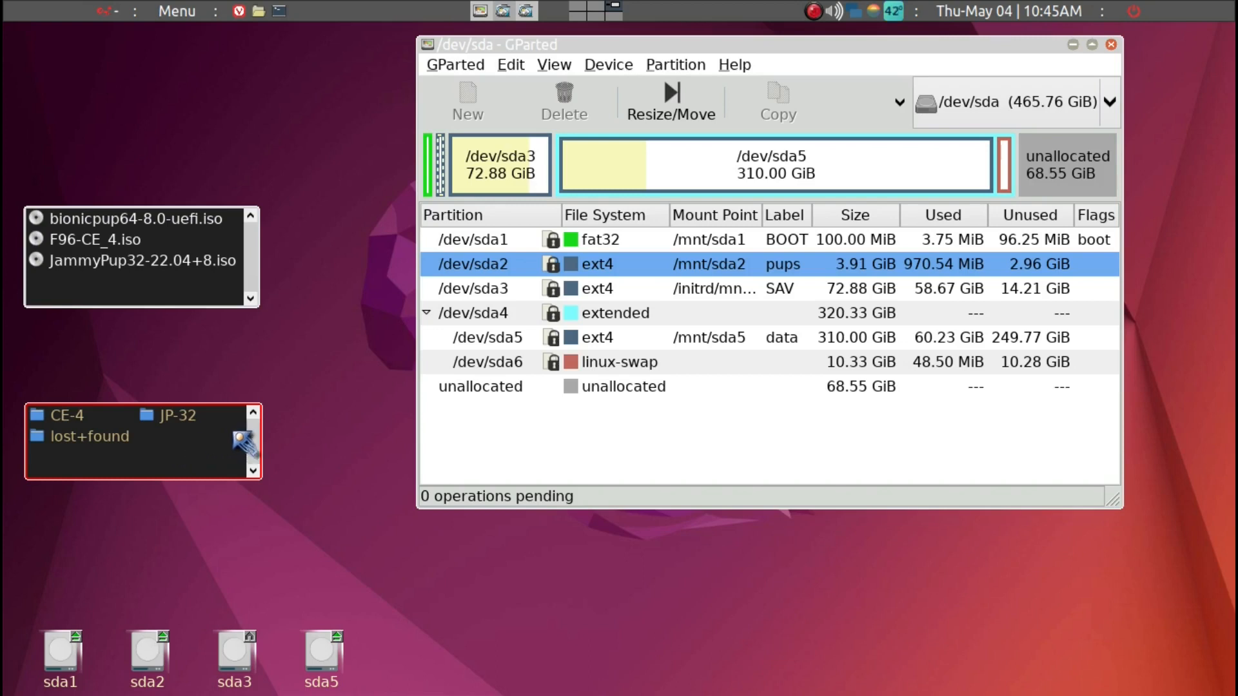
left_click(645, 466)
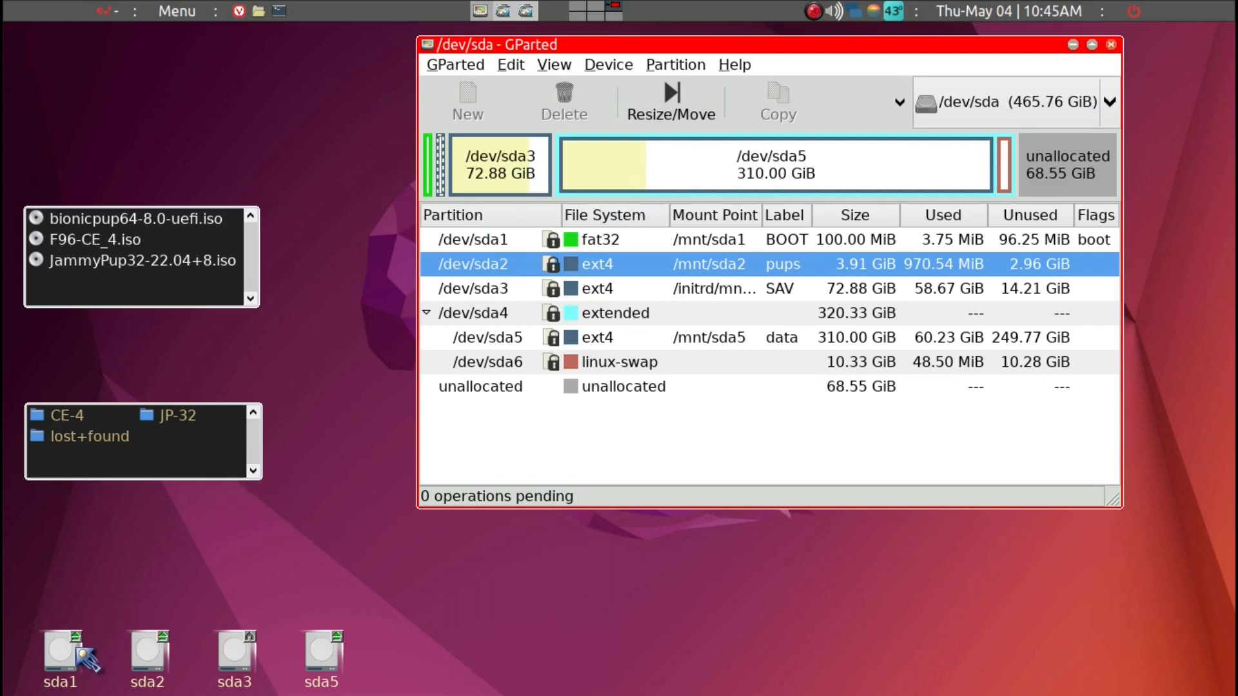
left_click(427, 161)
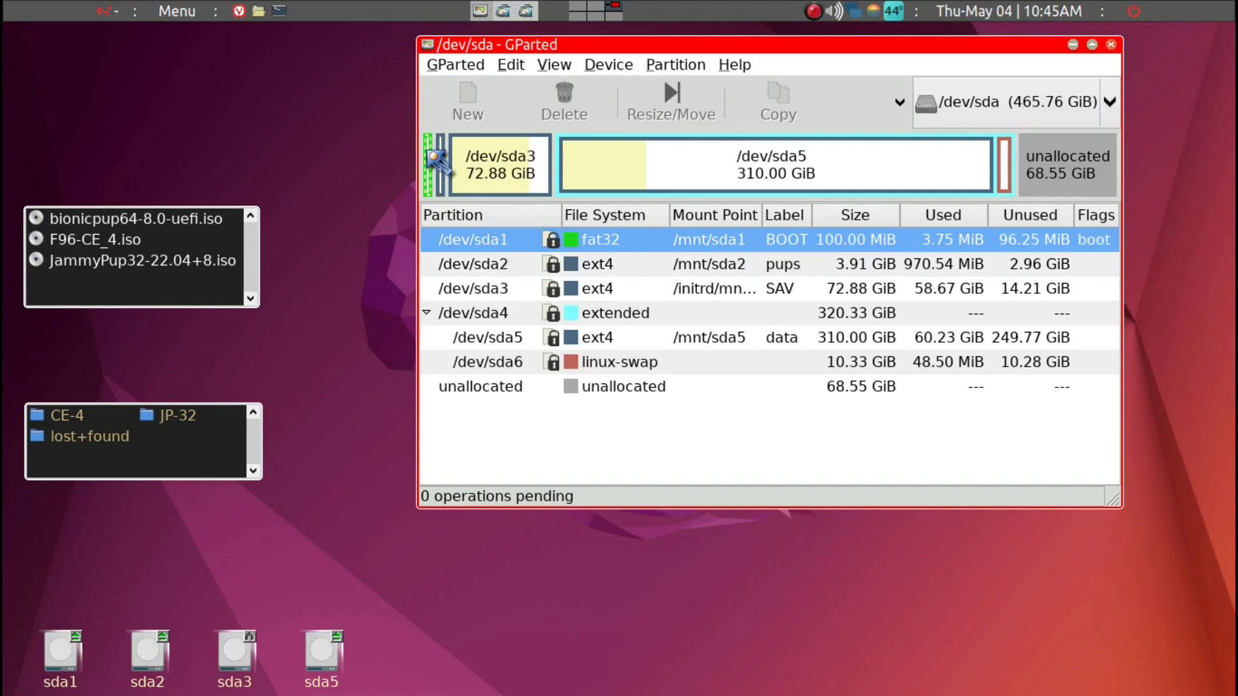
left_click(76, 683)
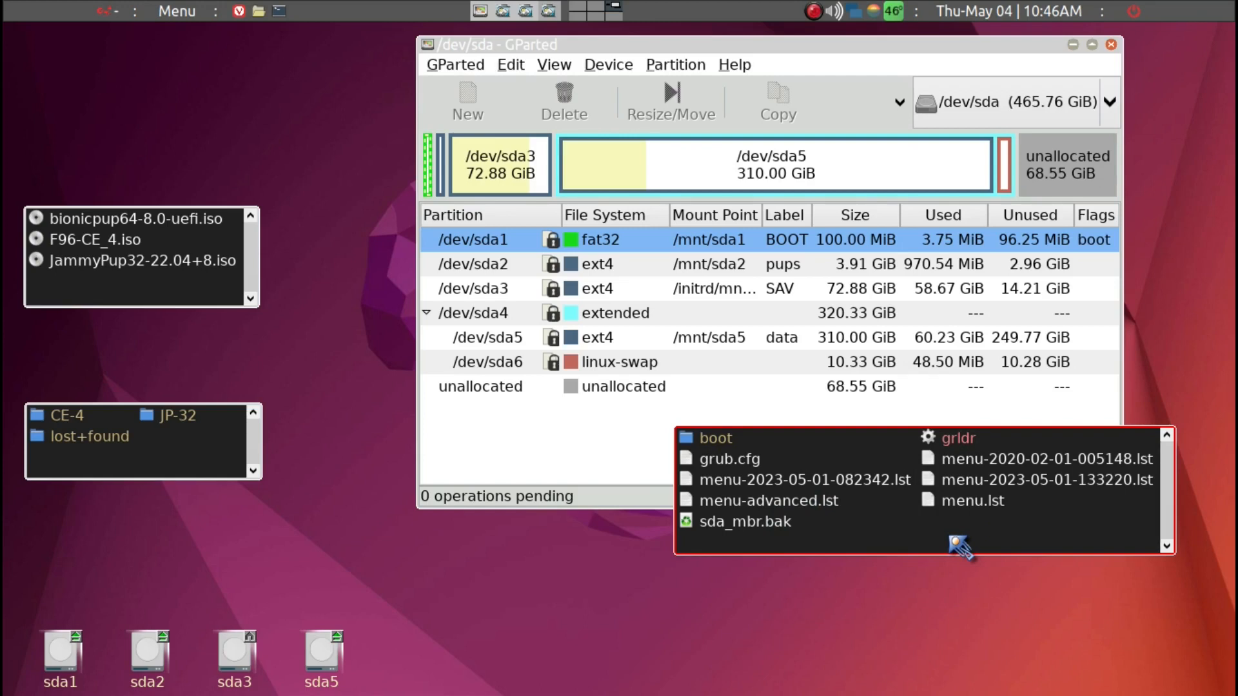
key("ctrl+q")
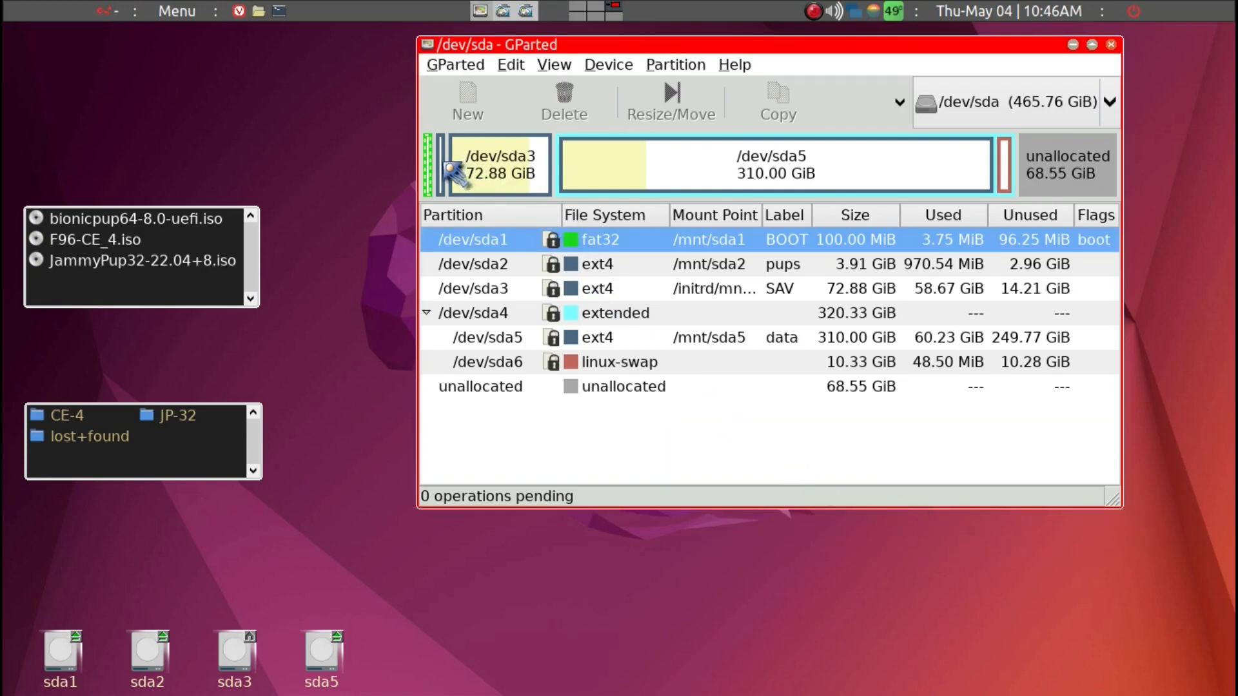
- Select the sda2 pups partition and inspect its JP-32 folder
left_click(441, 169)
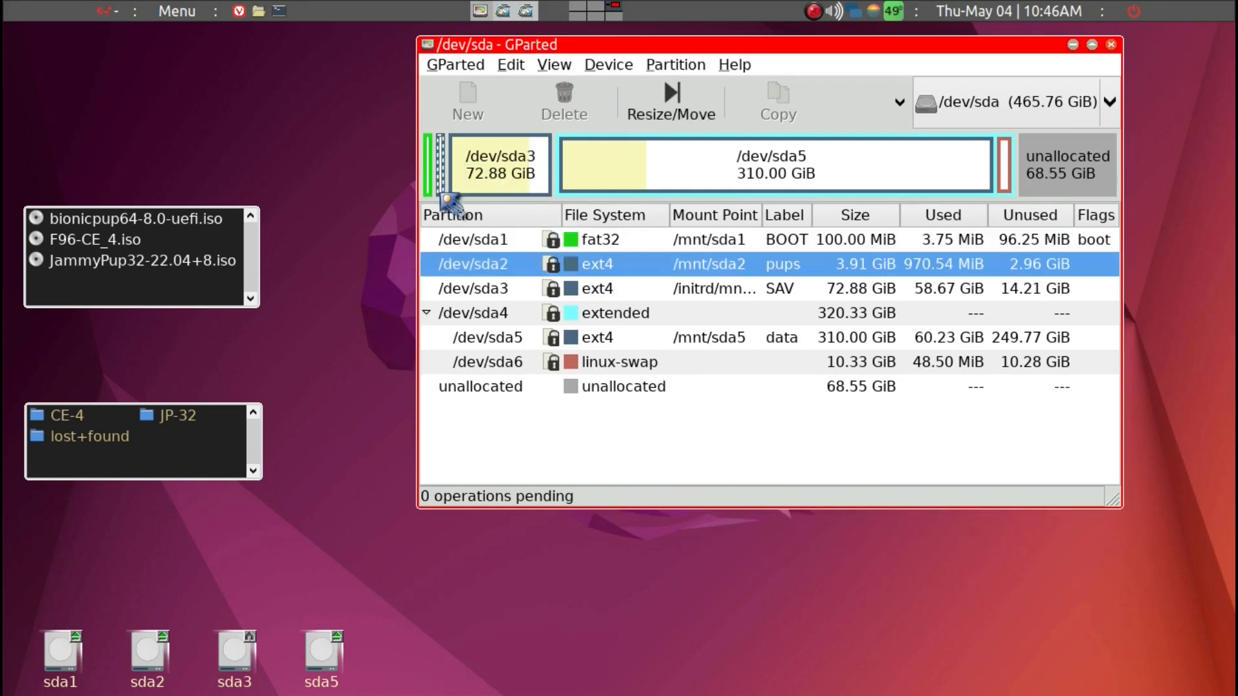
left_click(197, 454)
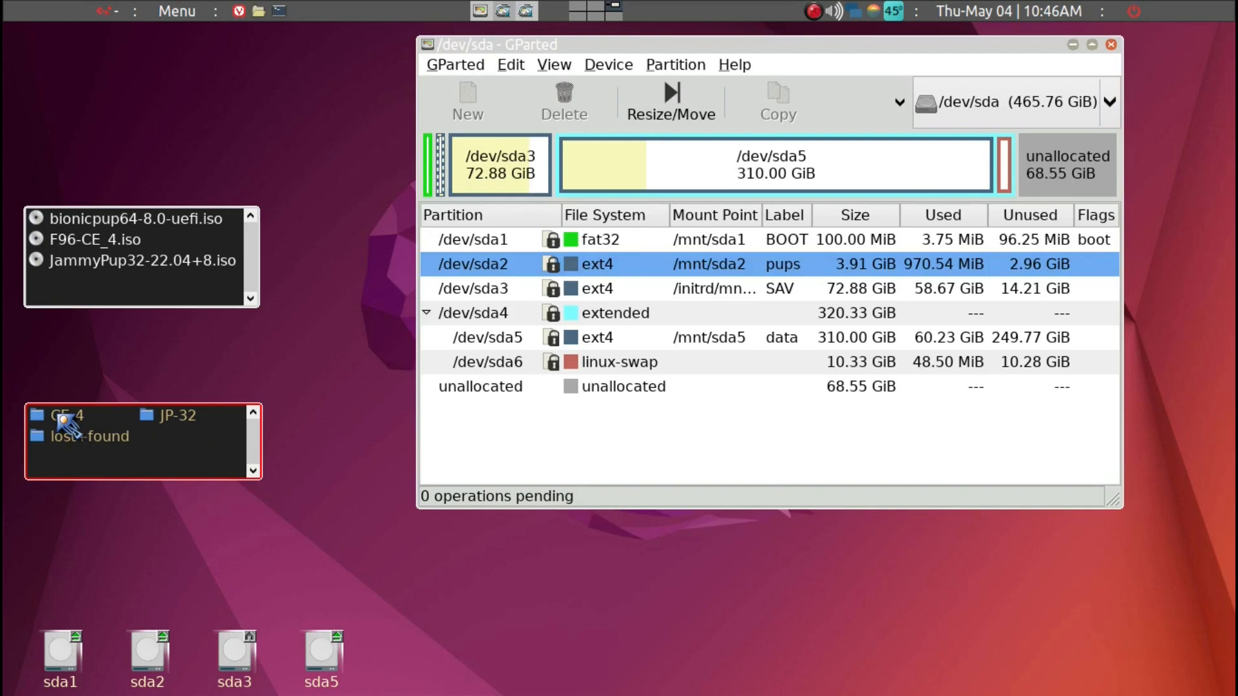
left_click(184, 416)
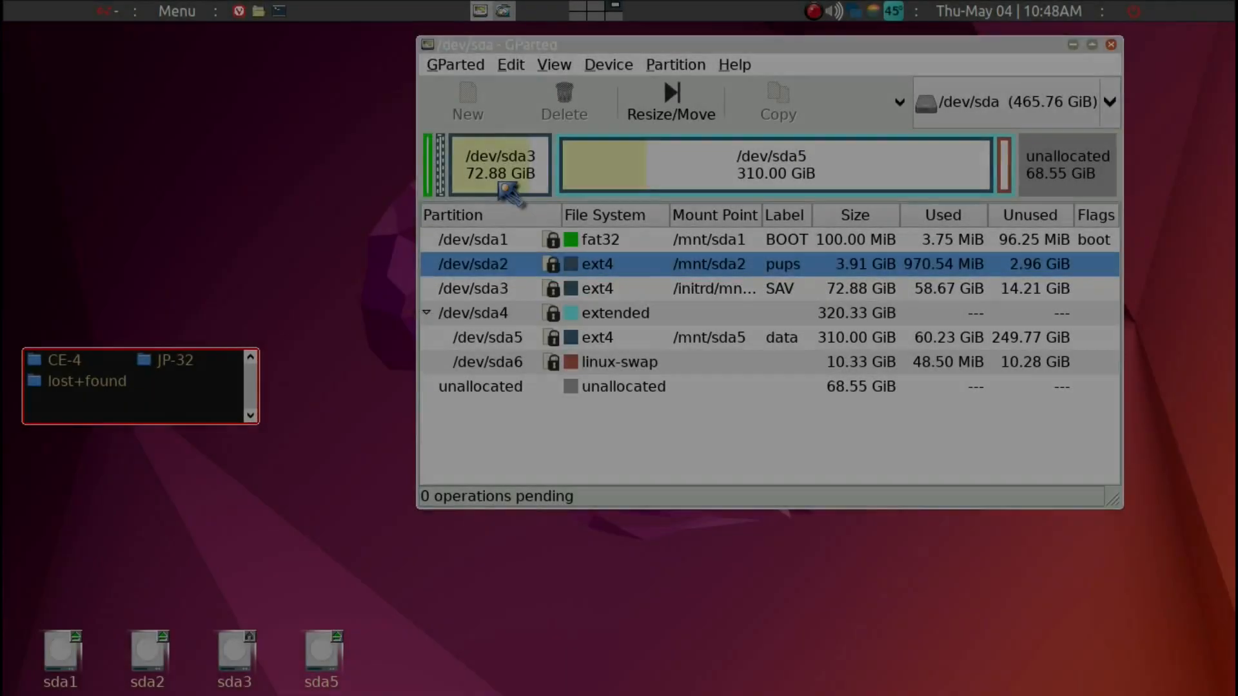
- Select the sda3 SAV partition and view the contents of the save folder on that drive
left_click(501, 185)
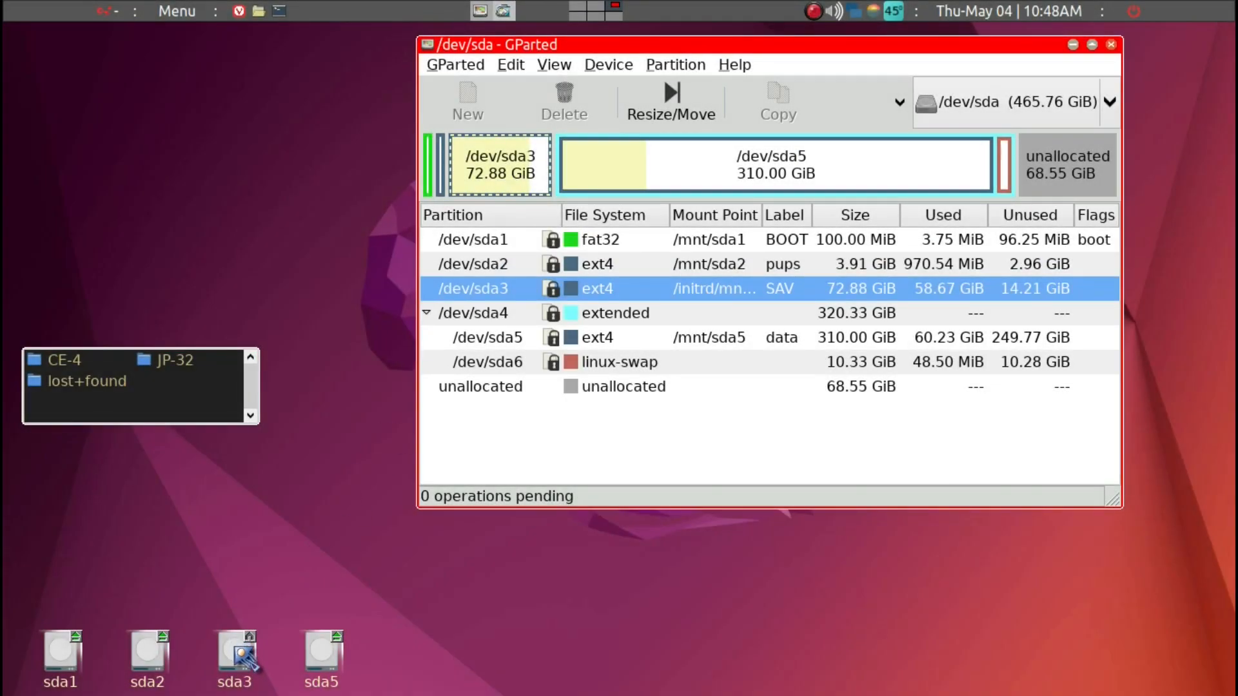
mouse_move(242, 655)
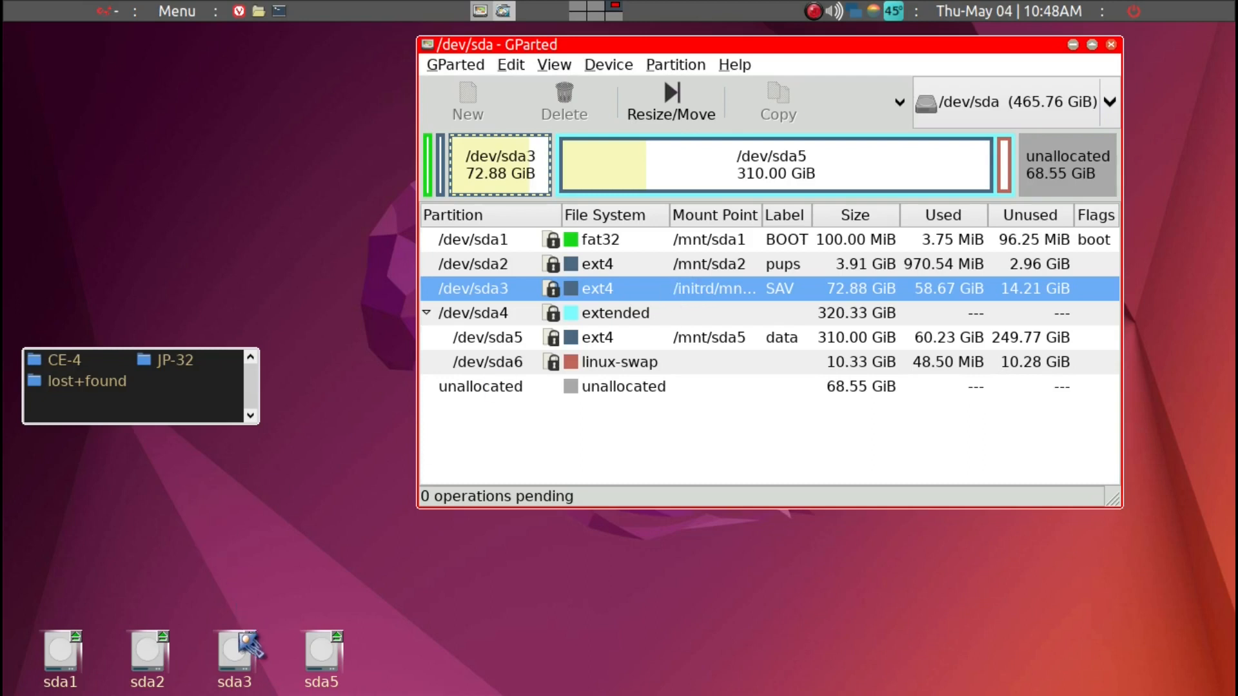
left_click(235, 655)
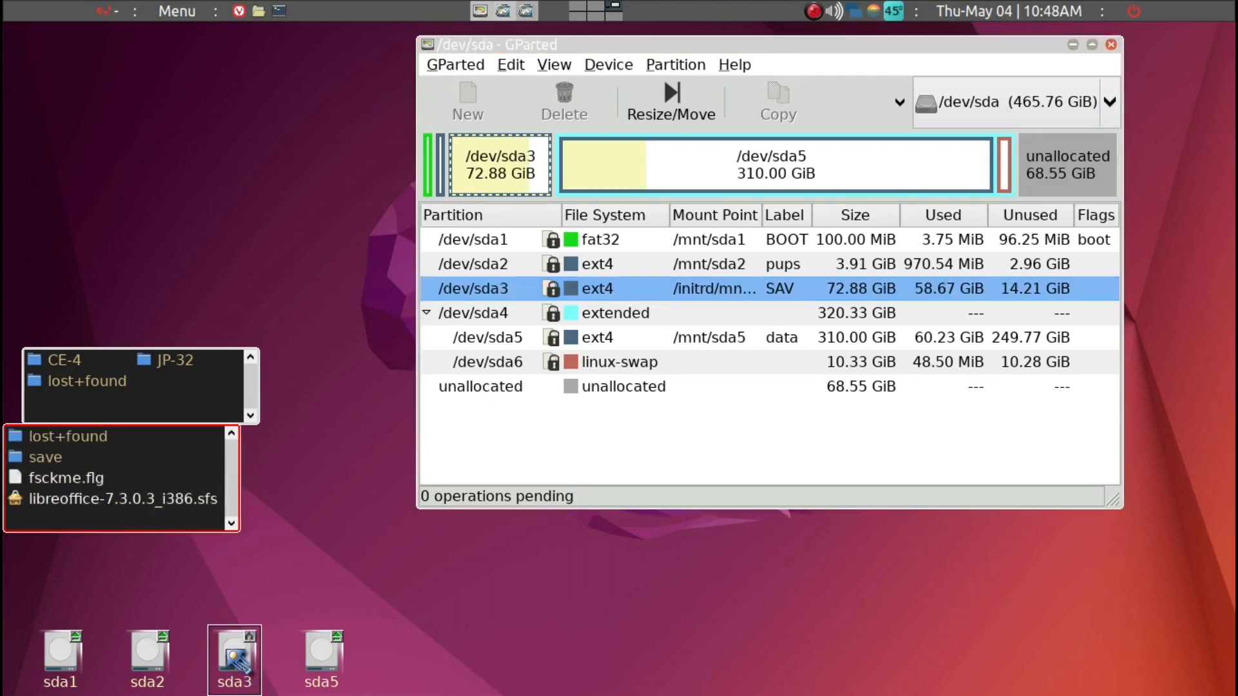
left_click(52, 459)
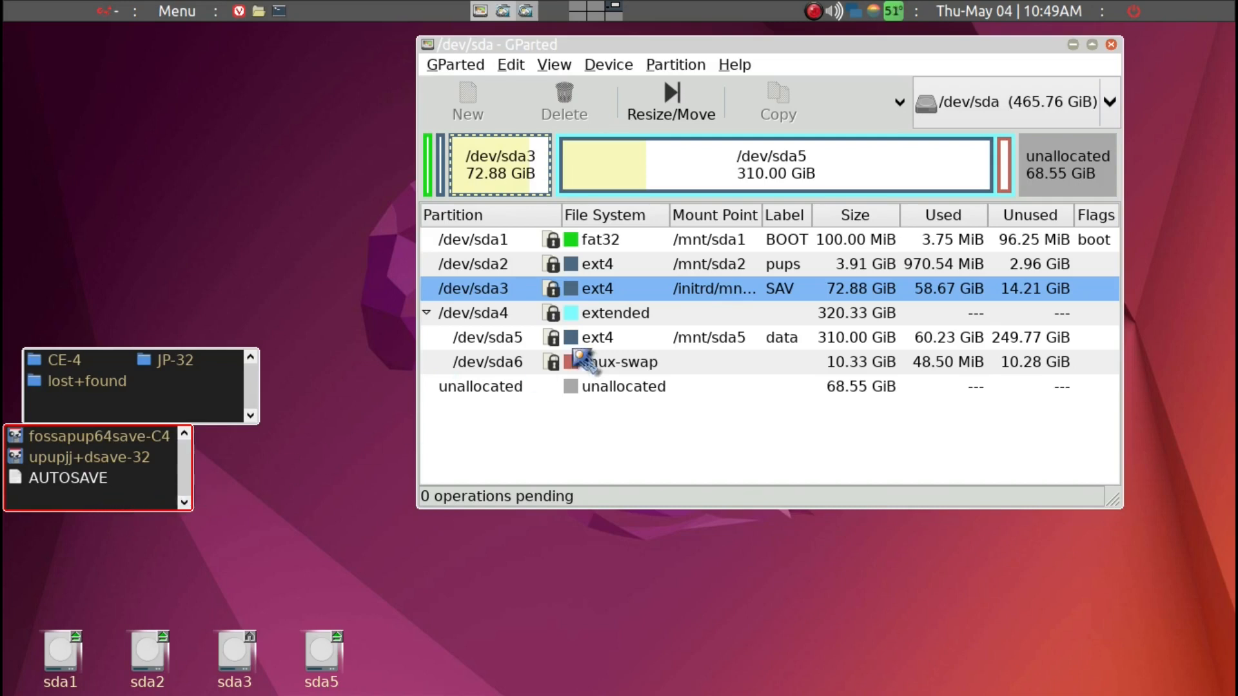
- Examine the sda5 data partition and the sda6 linux-swap partition in the partition layout
left_click(780, 175)
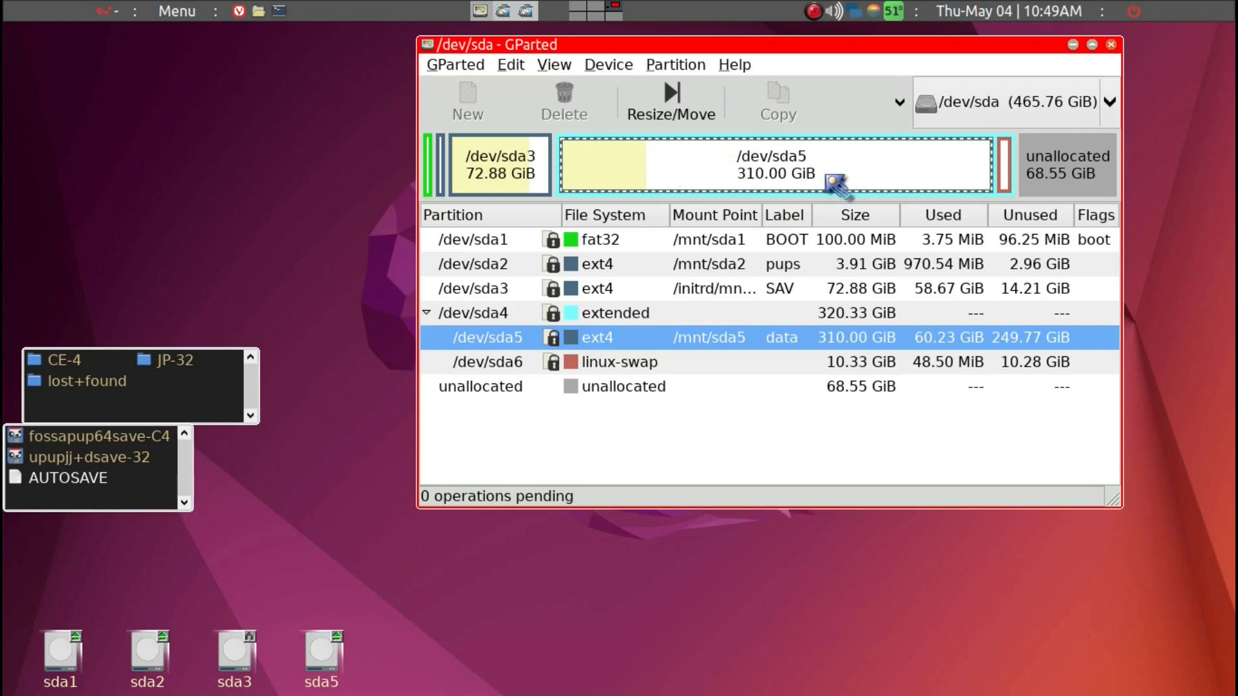
left_click(1007, 180)
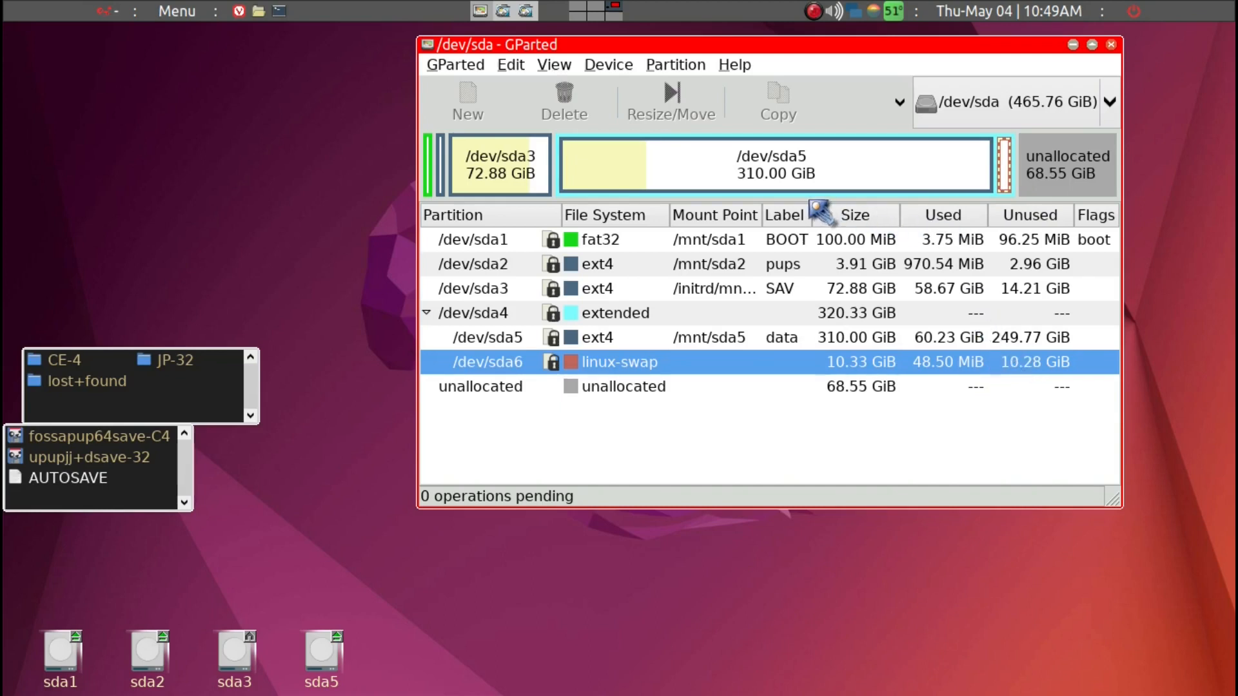
left_click(620, 169)
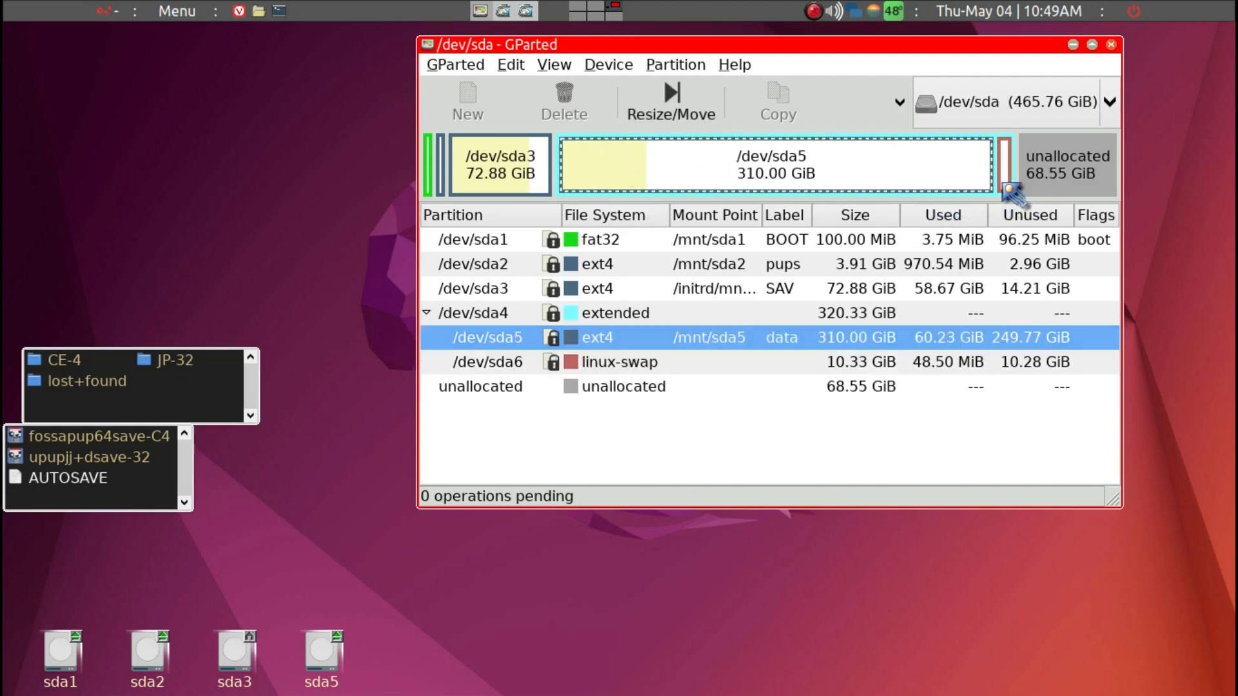
left_click(1005, 187)
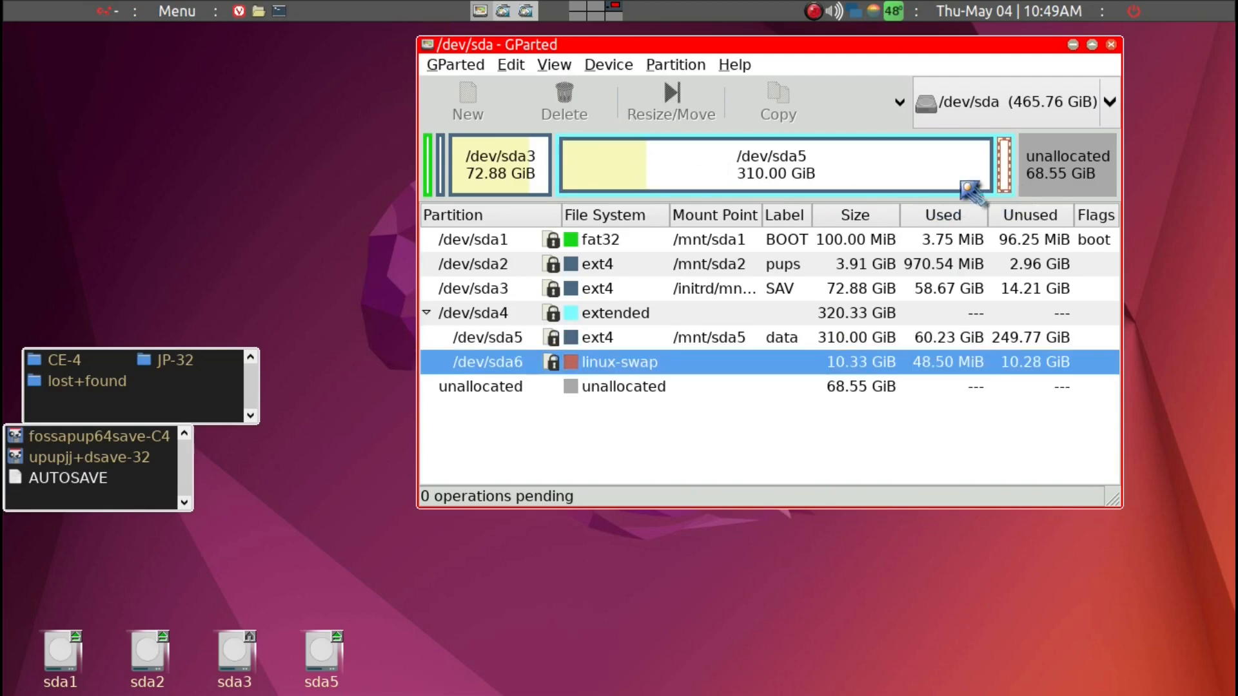
left_click(801, 138)
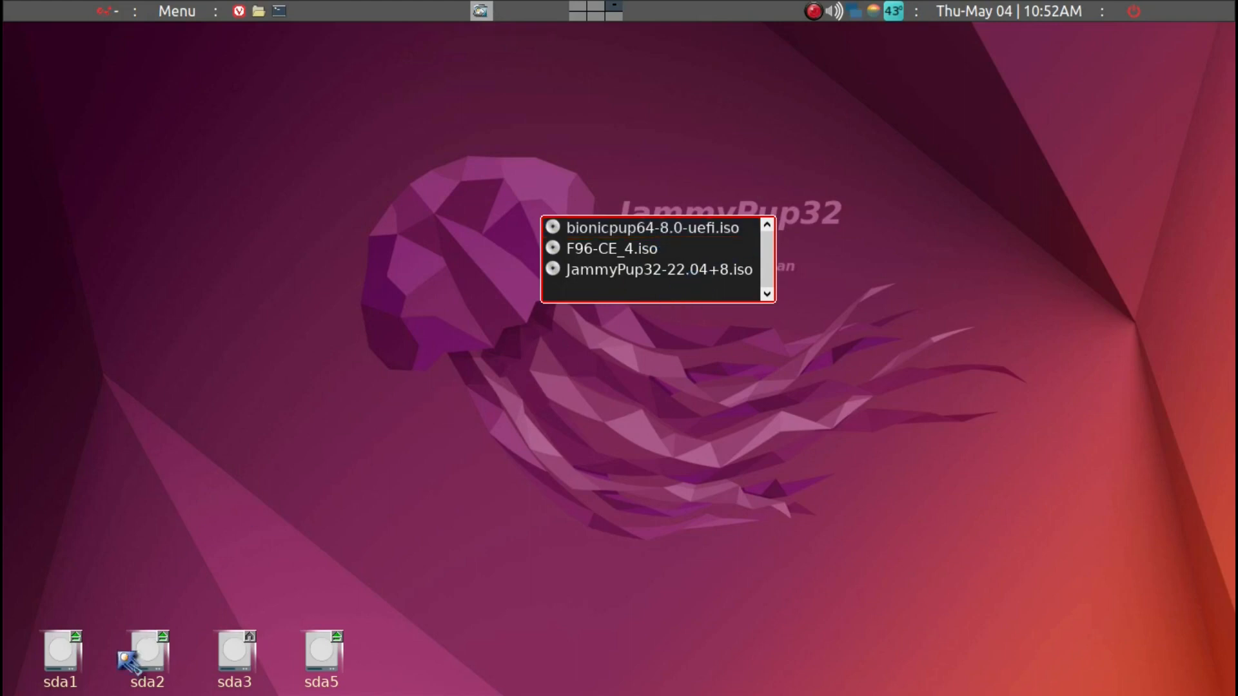
- Open the sda2 drive below the ISO file listing and create a BP-64 directory in it from a terminal
left_click(156, 654)
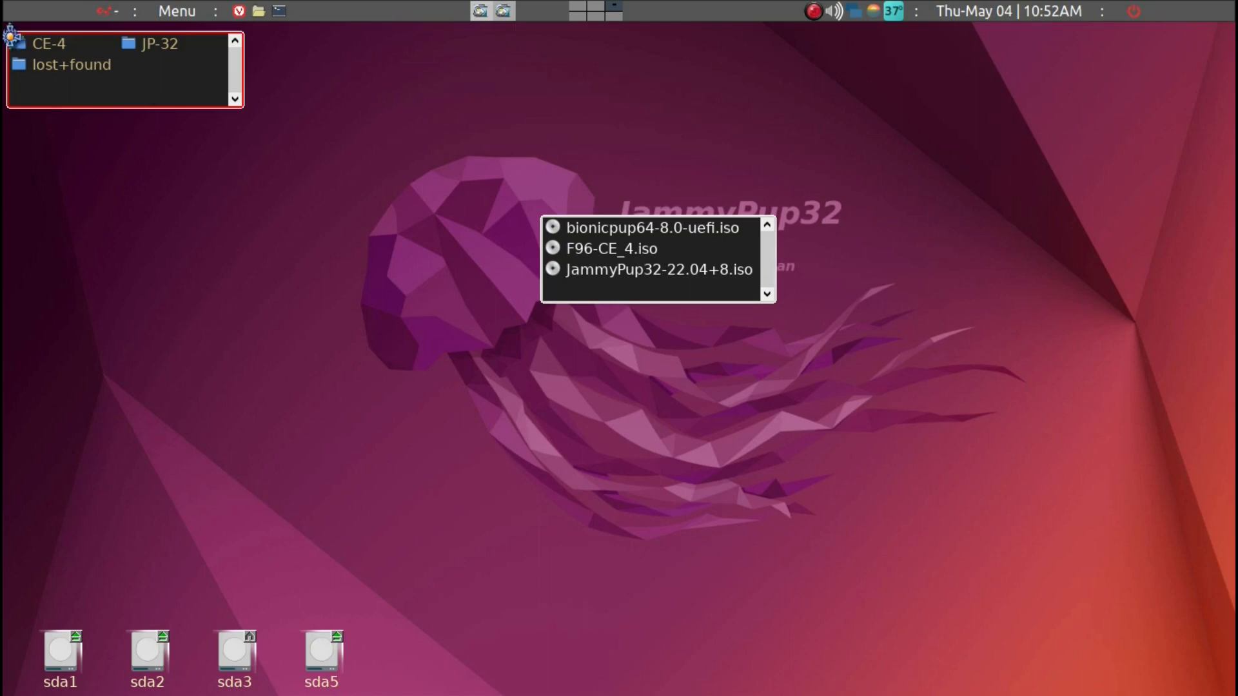
left_click_drag(10, 35, 545, 453)
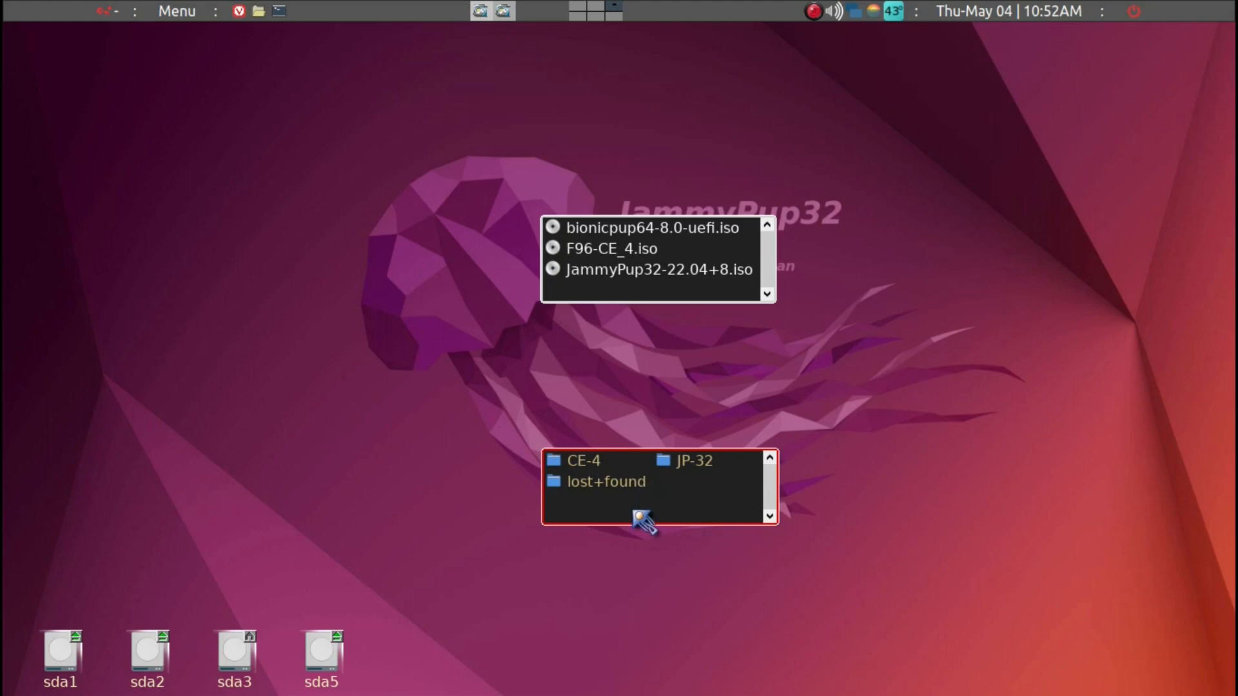
key("grave")
type("mksie")
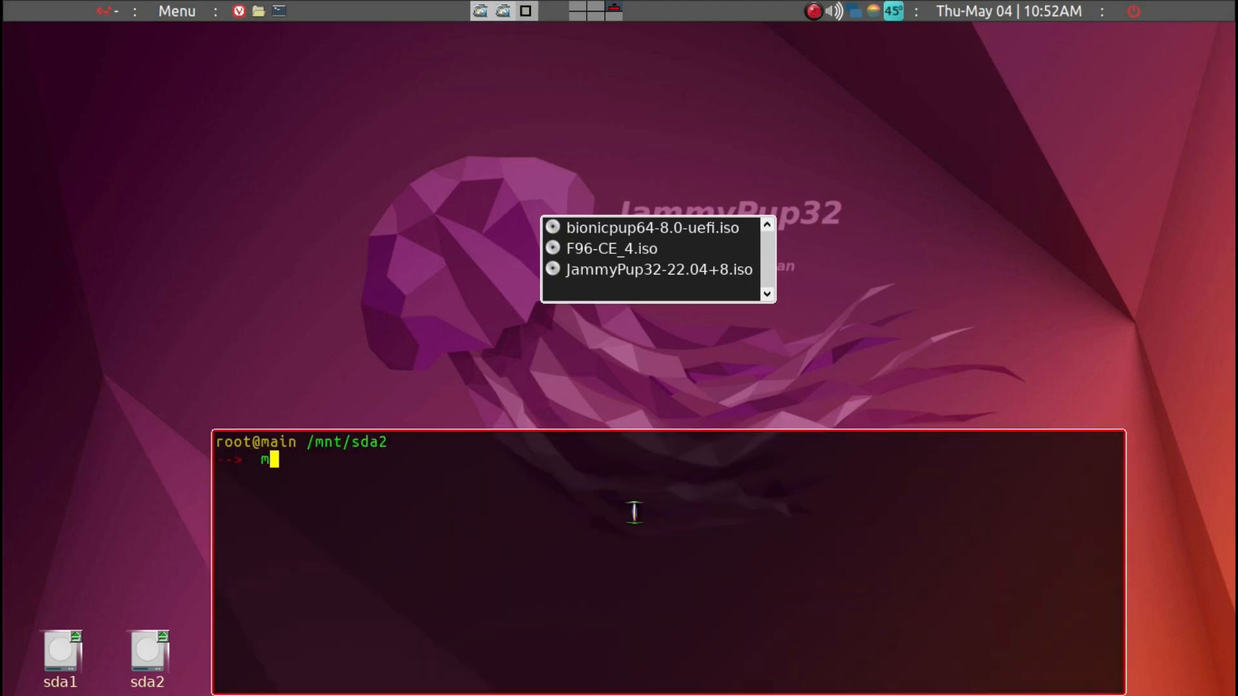
key("BackSpace")
key("BackSpace")
key("BackSpace")
key("BackSpace")
key("BackSpace")
type("kdire")
key("BackSpace")
type("./BP-64")
key("Return")
key("ctrl+d")
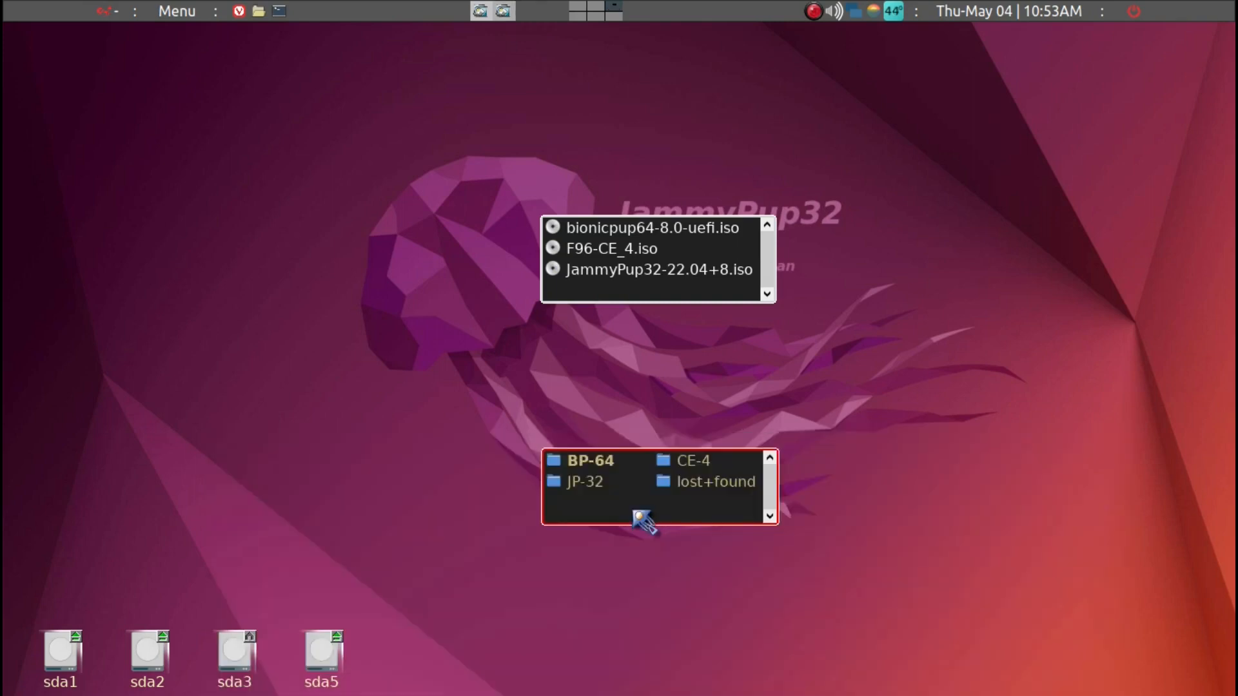
- Open the new BP-64 folder and mount the bionicpup64-8.0-uefi.iso image
left_click(605, 465)
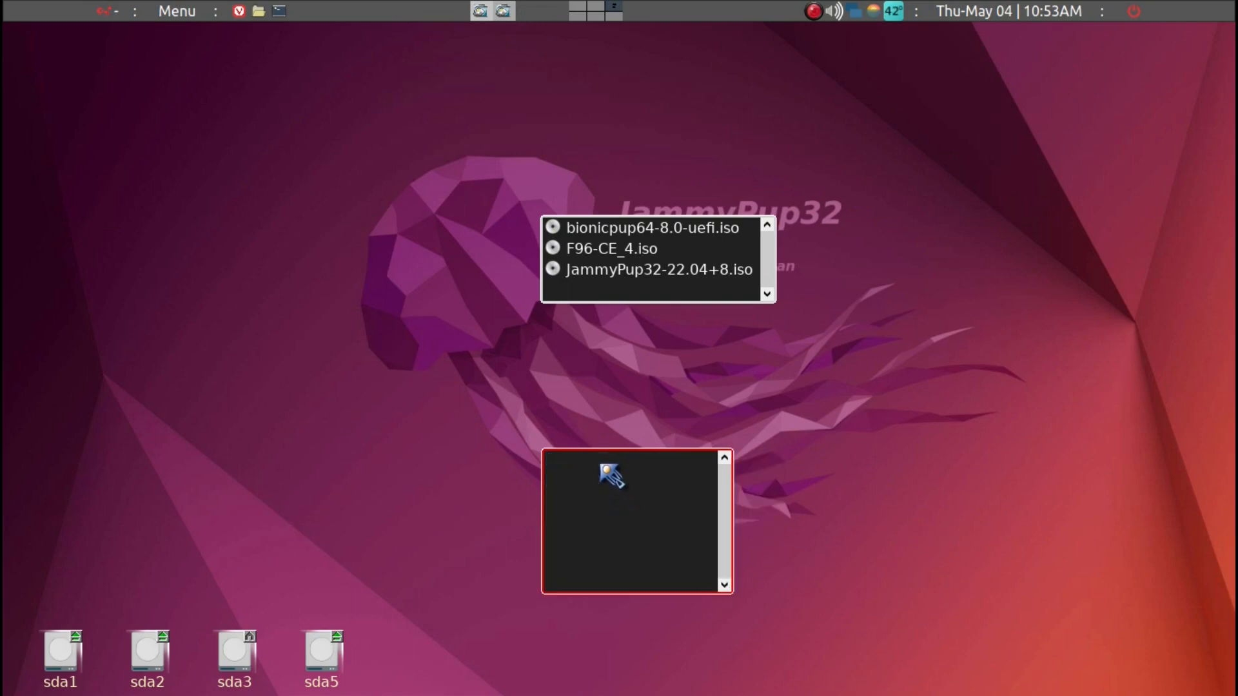
left_click(611, 233)
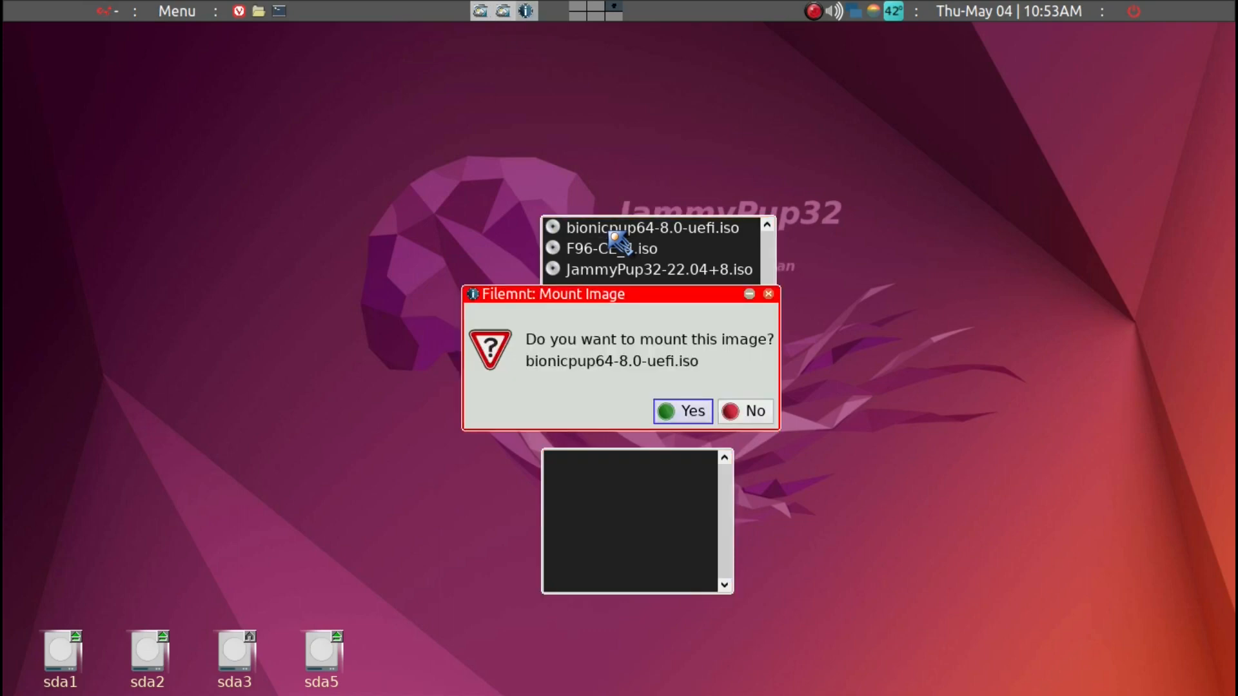
left_click(699, 412)
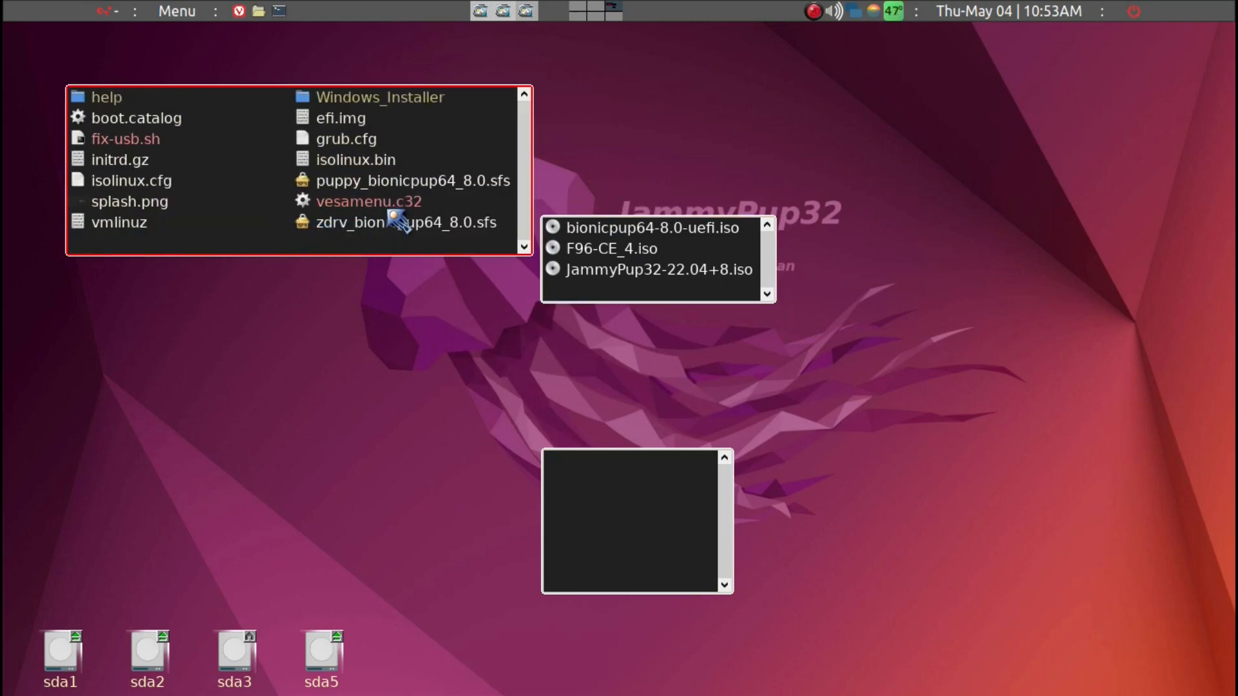
- Copy puppy_bionicpup64_8.0.sfs, zdrv_bionicpup64_8.0.sfs, vmlinuz and initrd.gz from the mounted image into the BP-64 folder
left_click(466, 183)
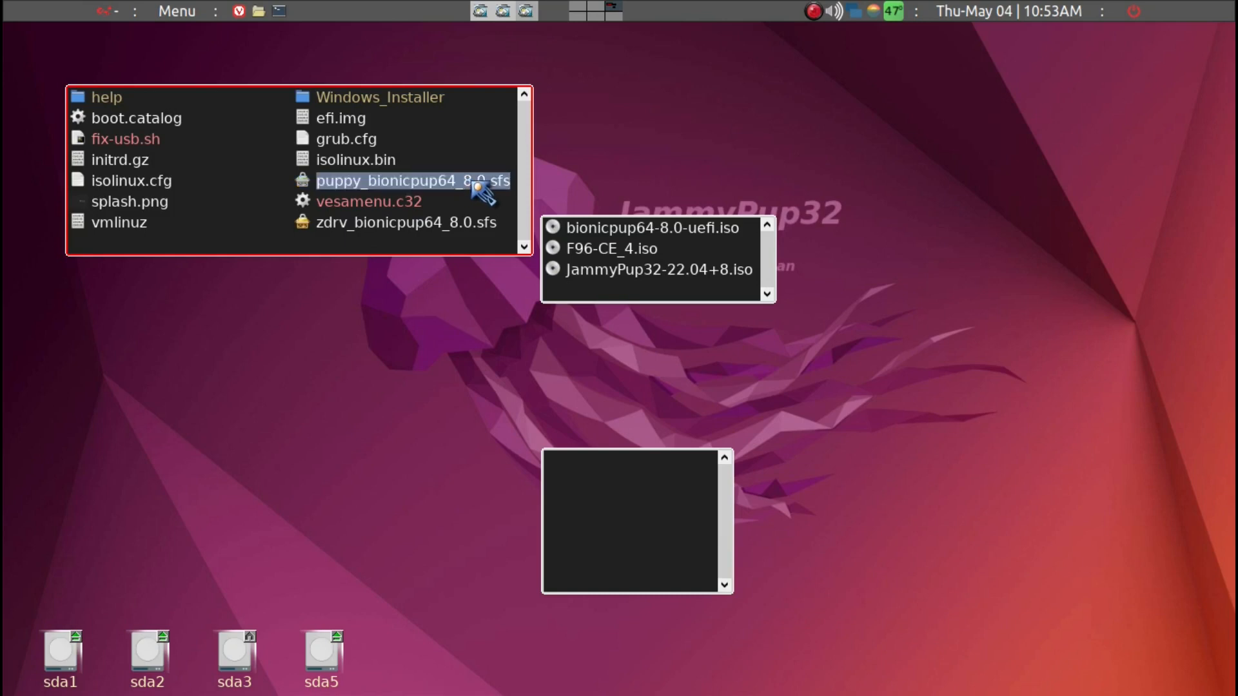
left_click(459, 223, "ctrl")
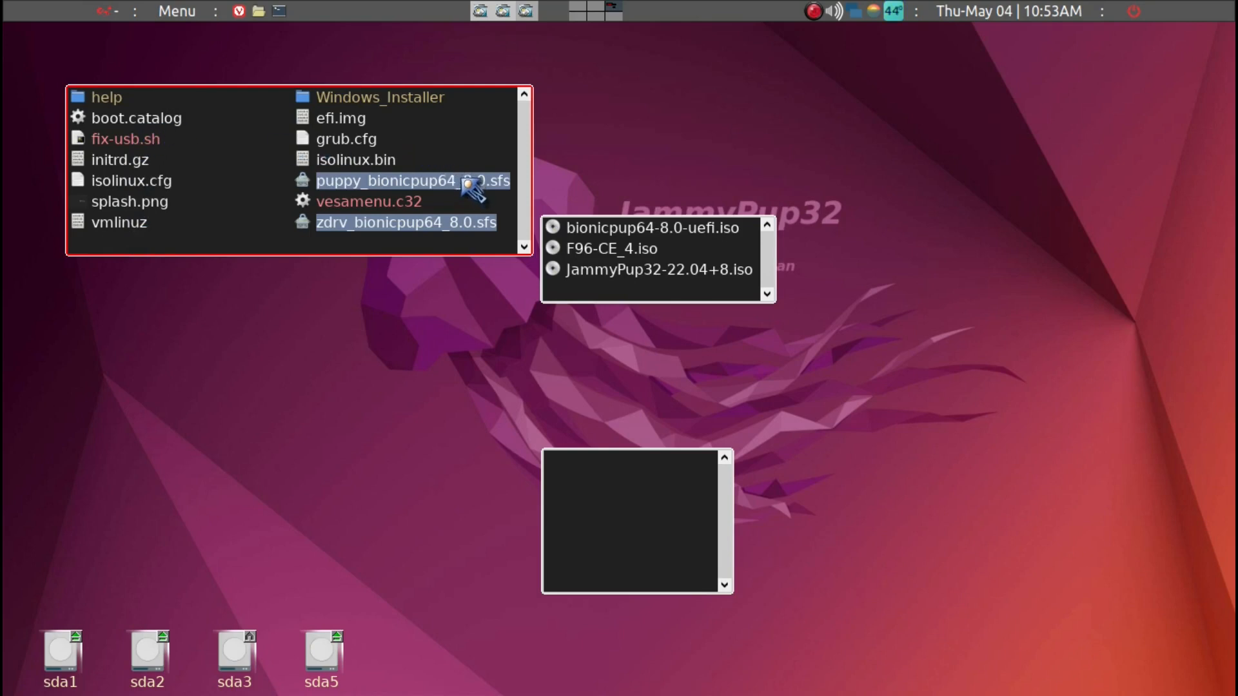
left_click(135, 227, "ctrl")
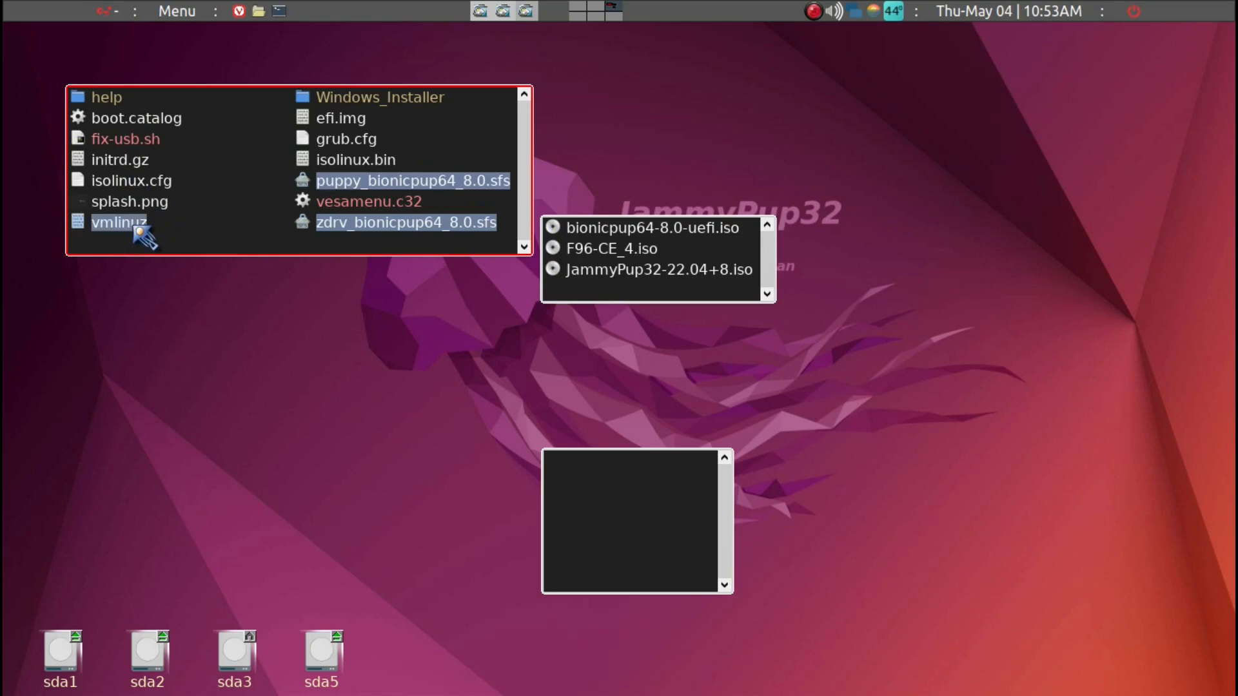
left_click(133, 167, "ctrl")
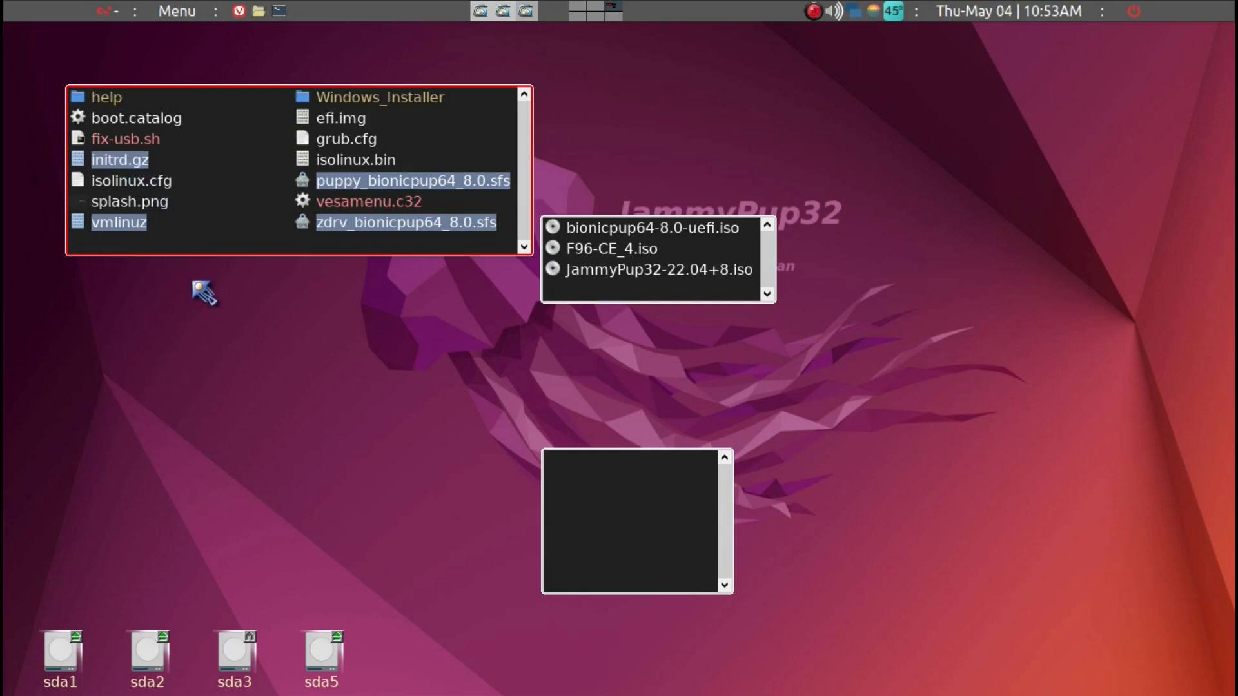
left_click_drag(209, 303, 630, 517)
left_click(631, 493)
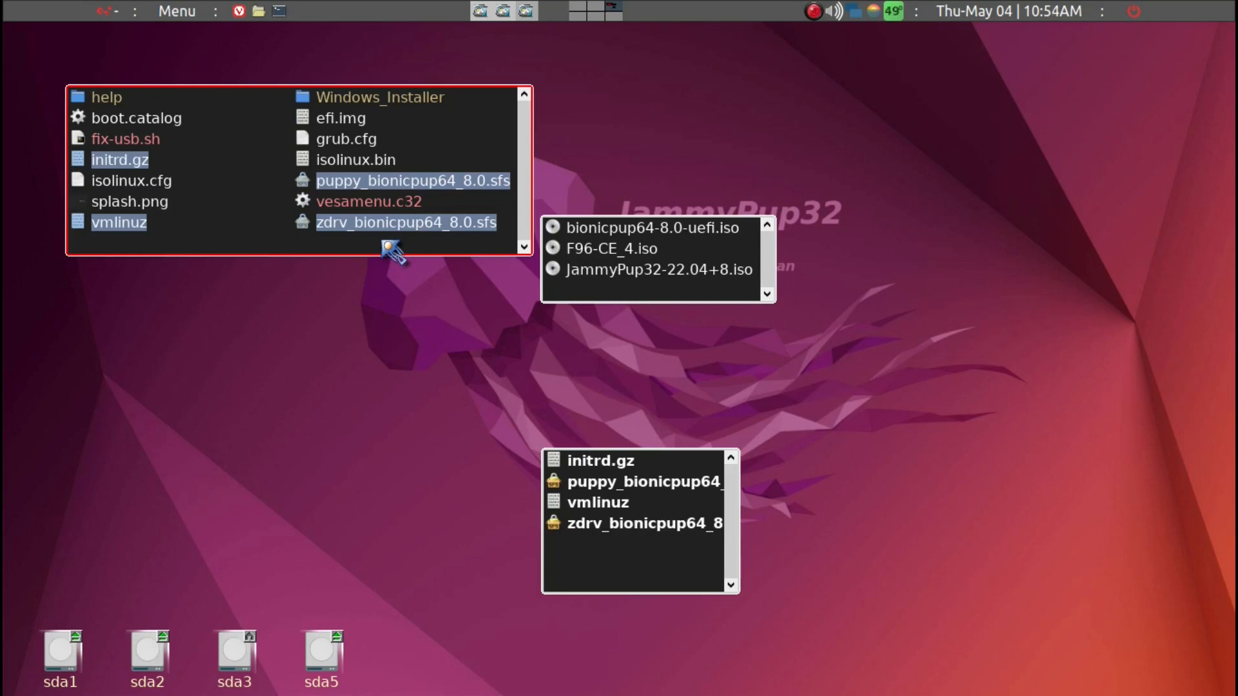
- Close the mounted image and ISO listing windows, and go up from BP-64 to the top level of sda2
key("ctrl+q")
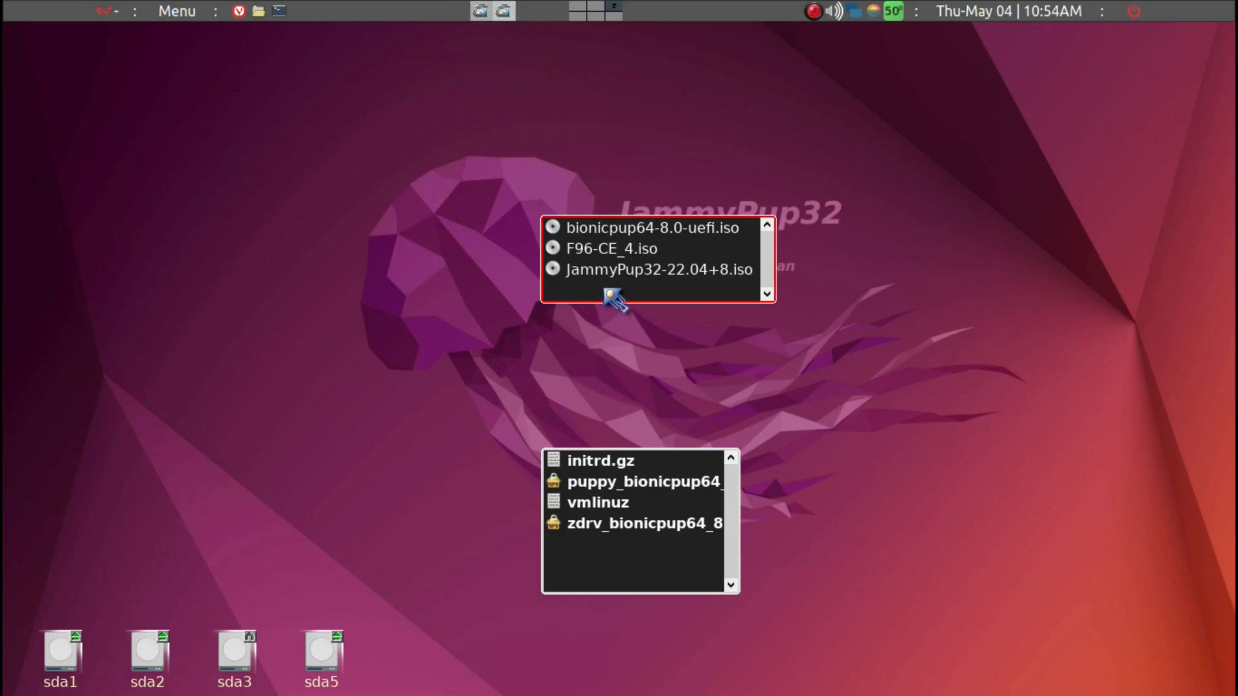
key("ctrl+q")
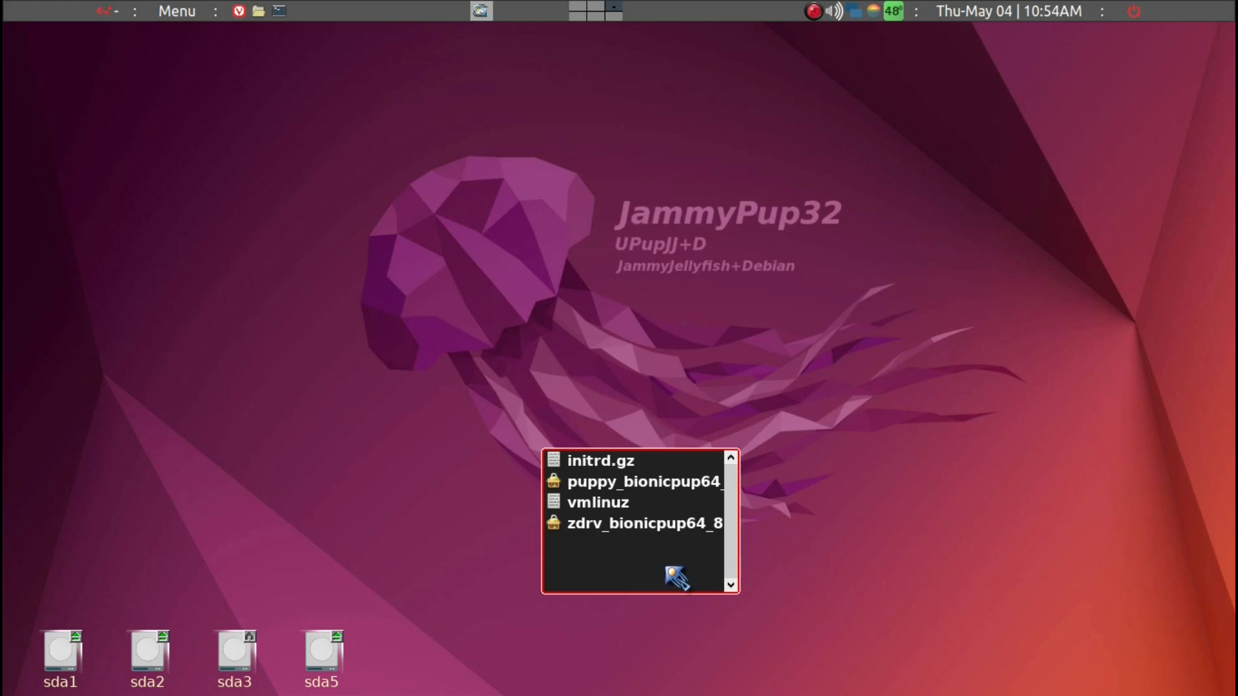
key("BackSpace")
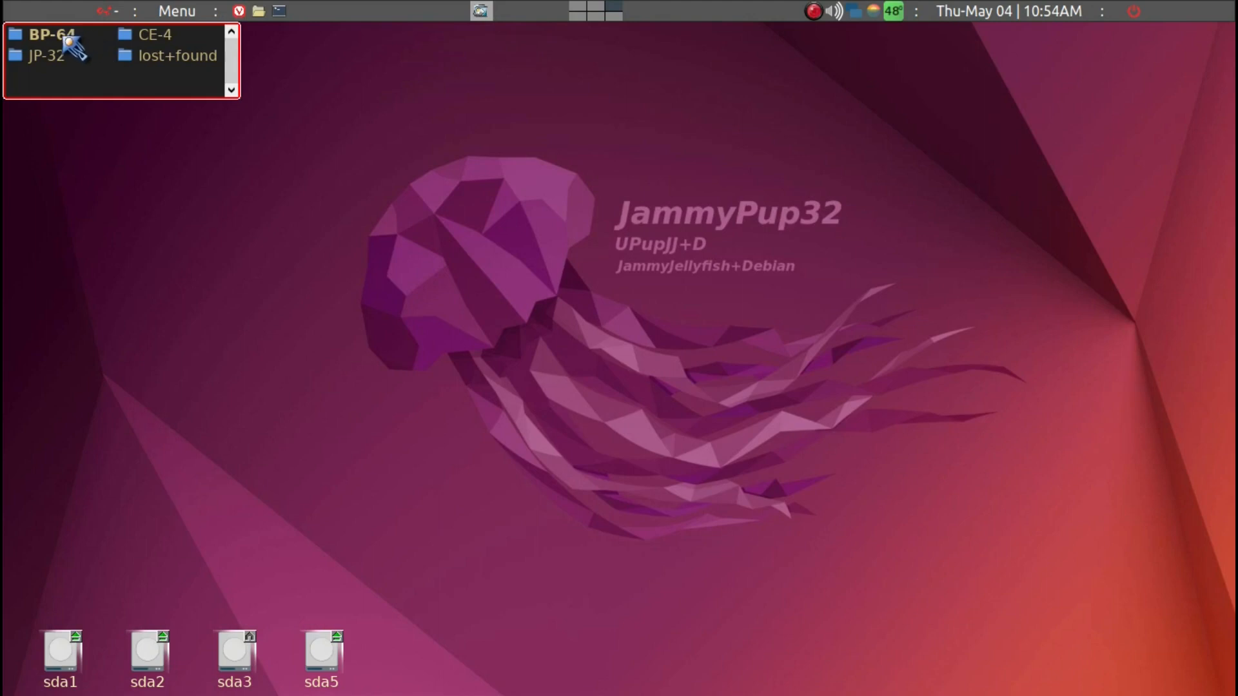
- Open Grub4DosConfig and search for installed systems within only the sda device
right_click(555, 84)
mouse_move(567, 137)
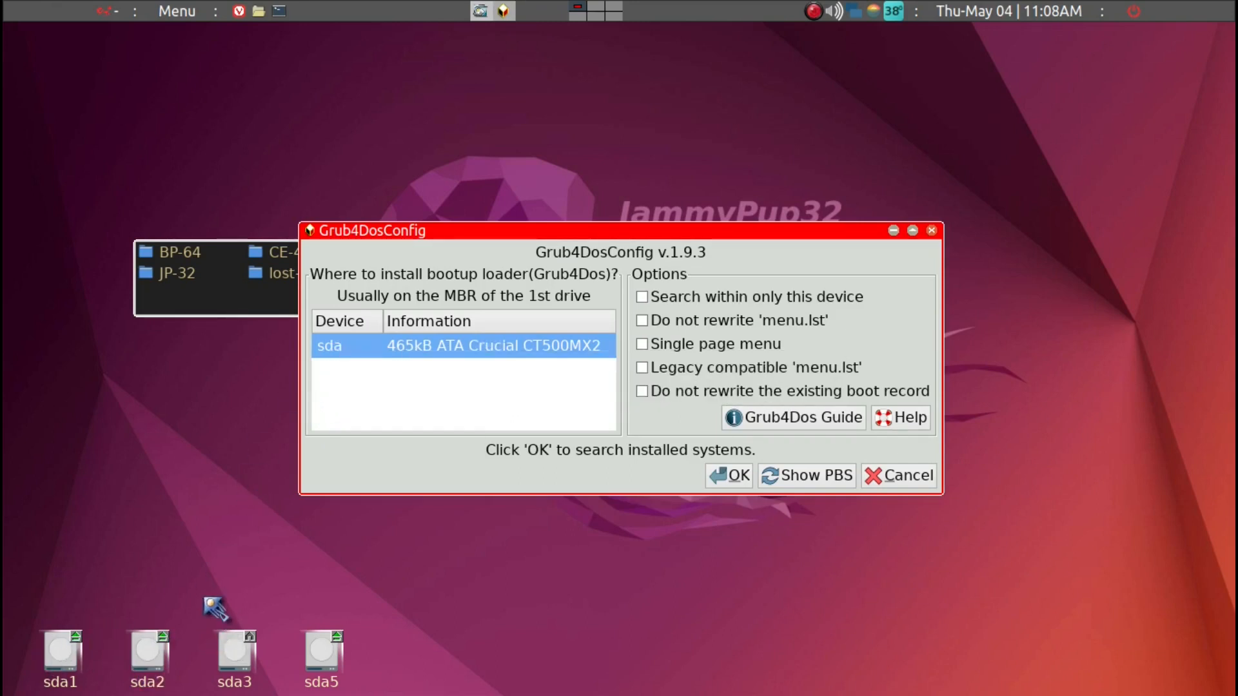
left_click(642, 298)
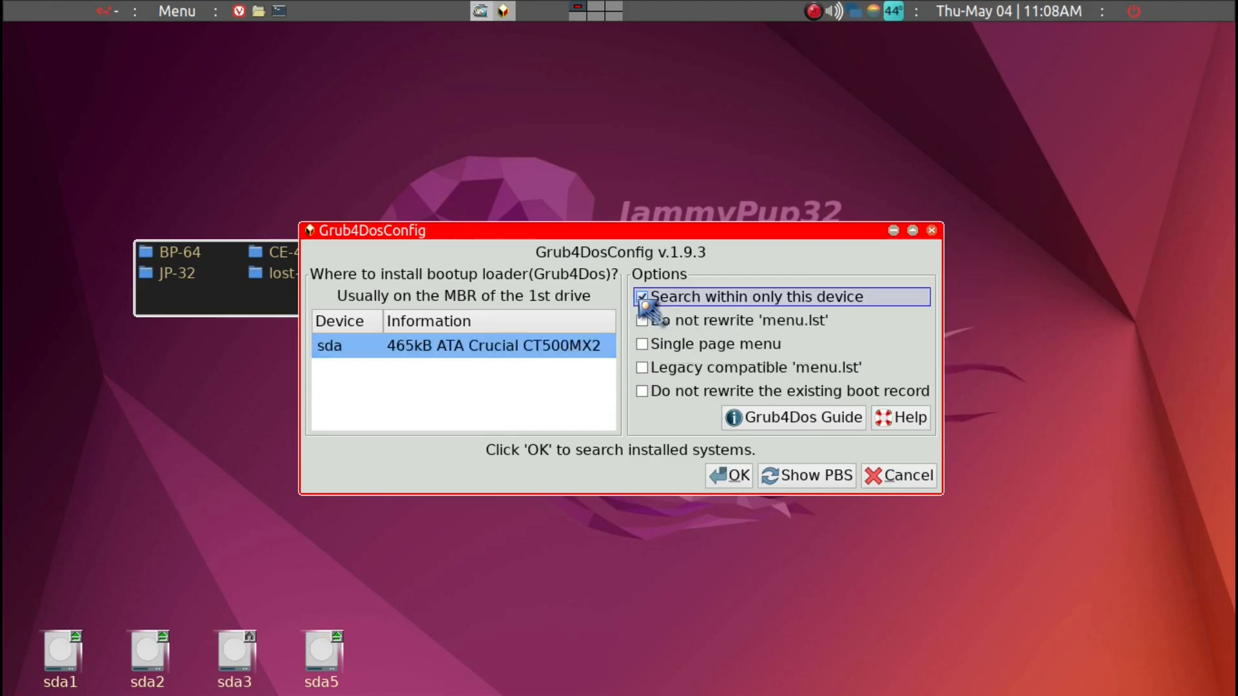
left_click(741, 477)
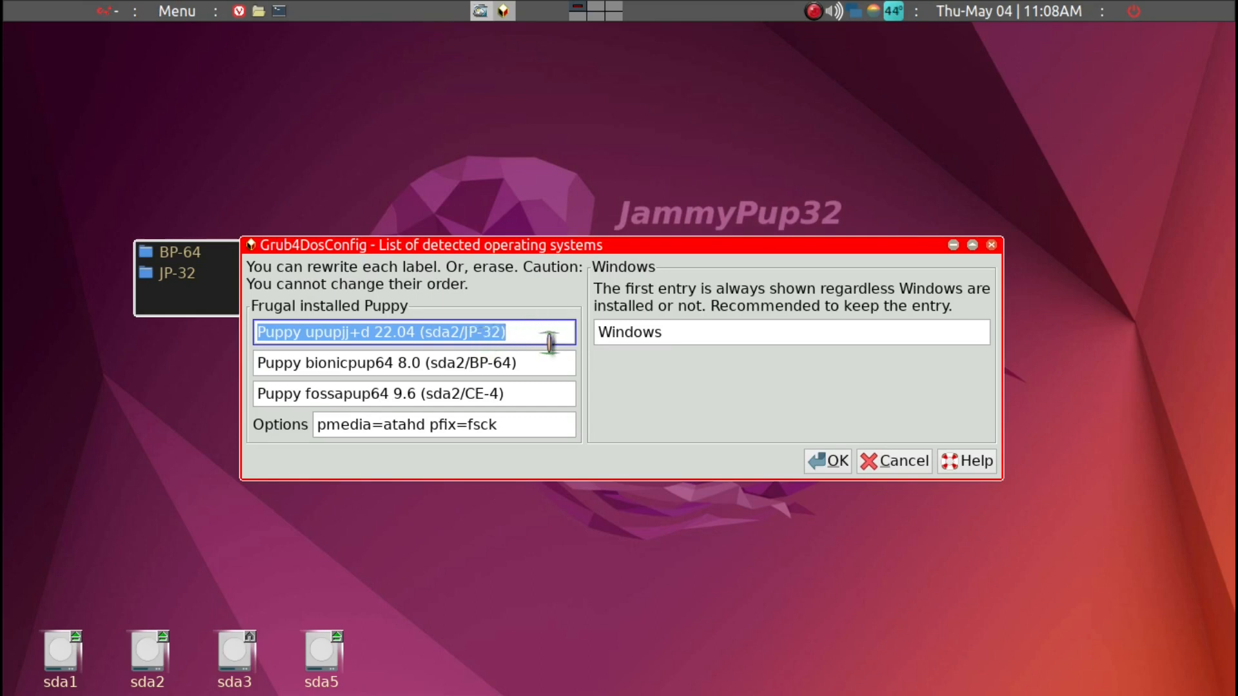
- Relabel the three detected Puppy entries as JP-32, BP-64 and CE-4, and accept the list
type("JP")
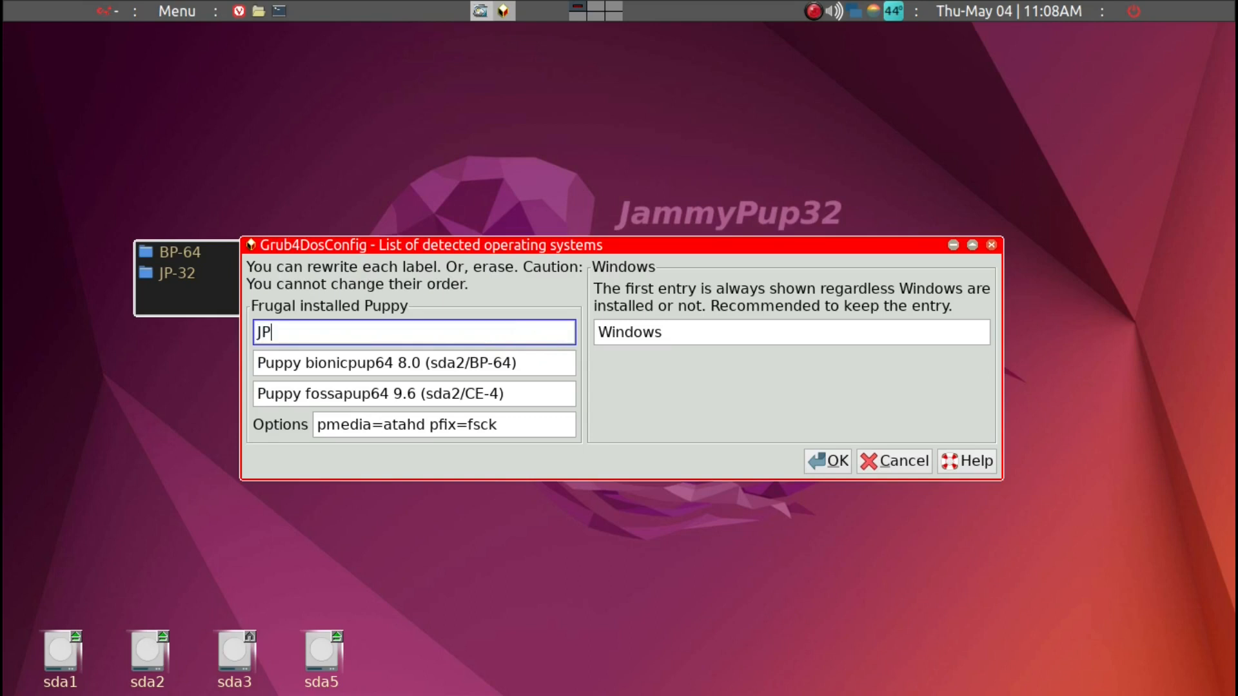
type("-32")
key("Tab")
type("B")
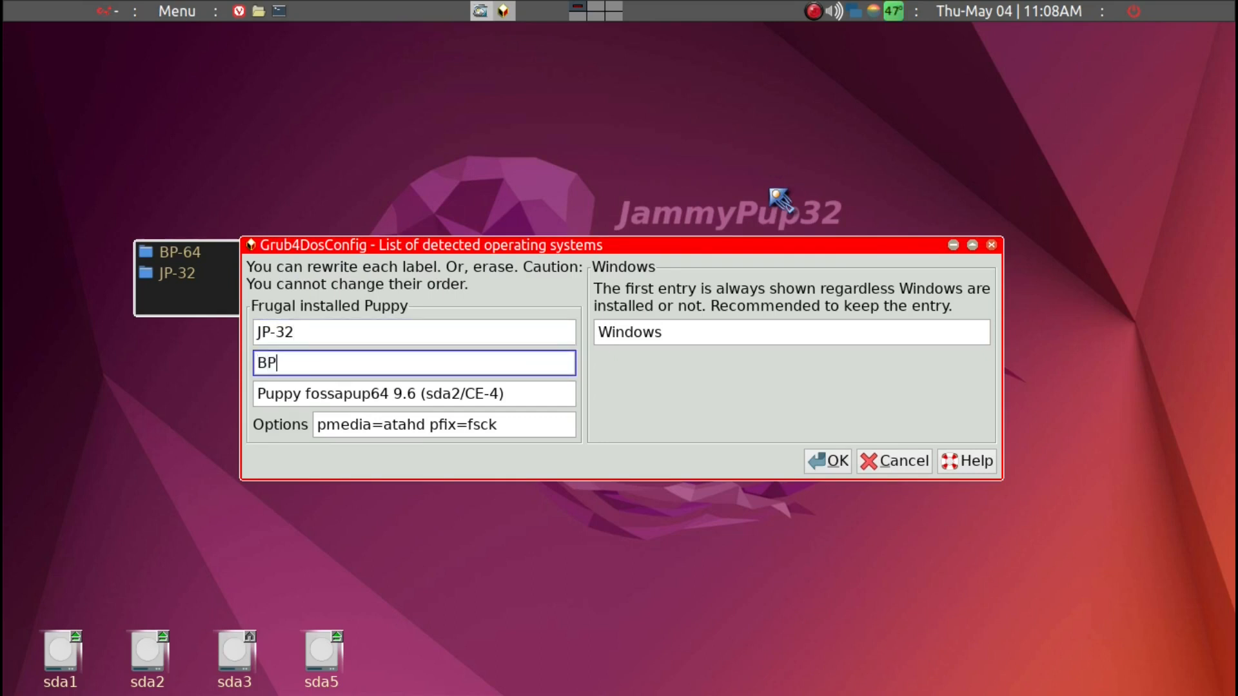
type("P-65")
key("Tab")
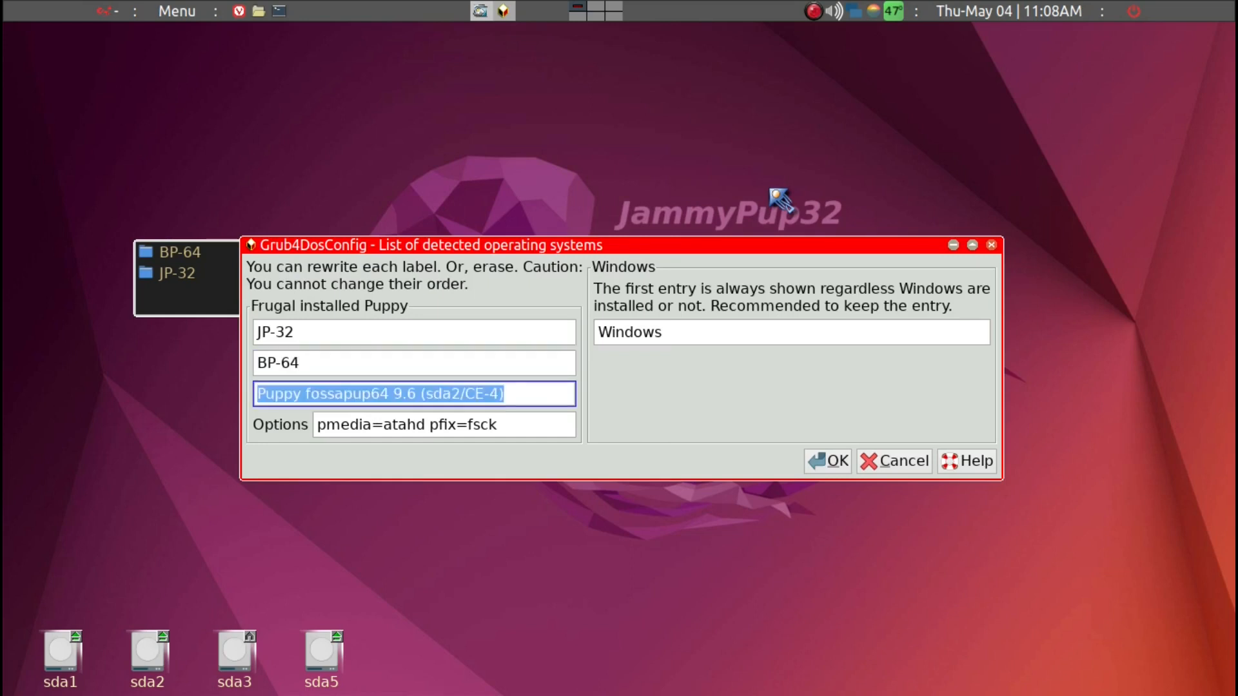
type("CE-4")
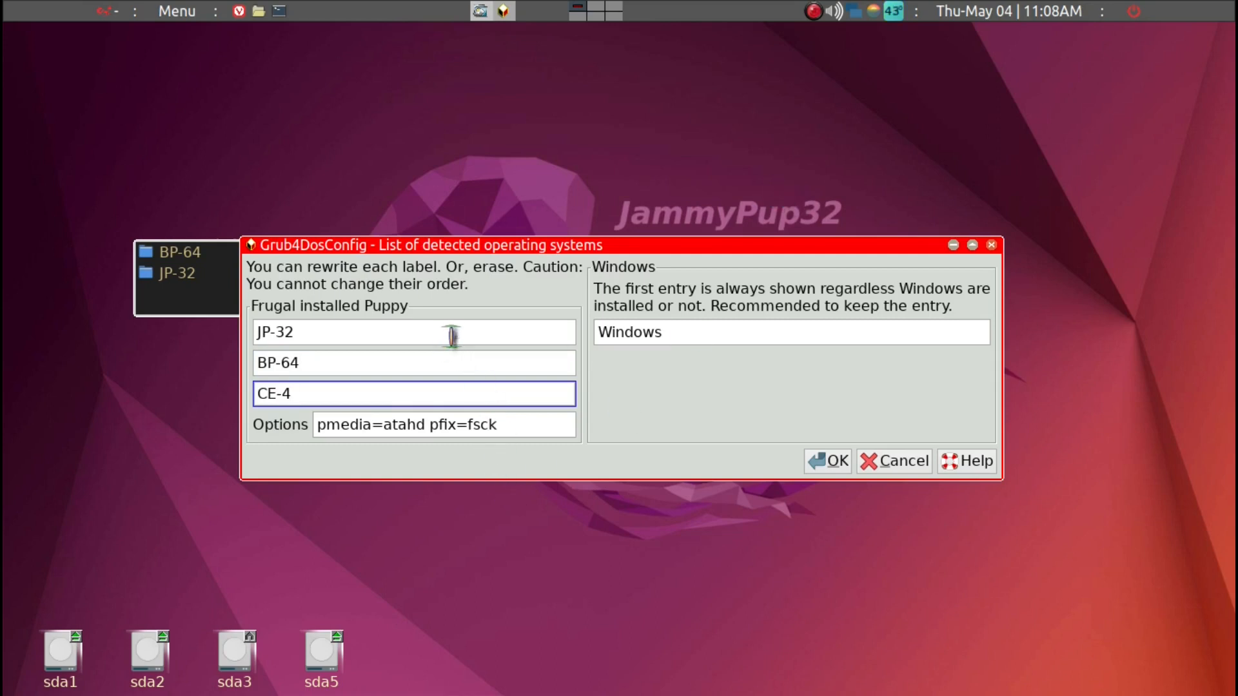
left_click(832, 463)
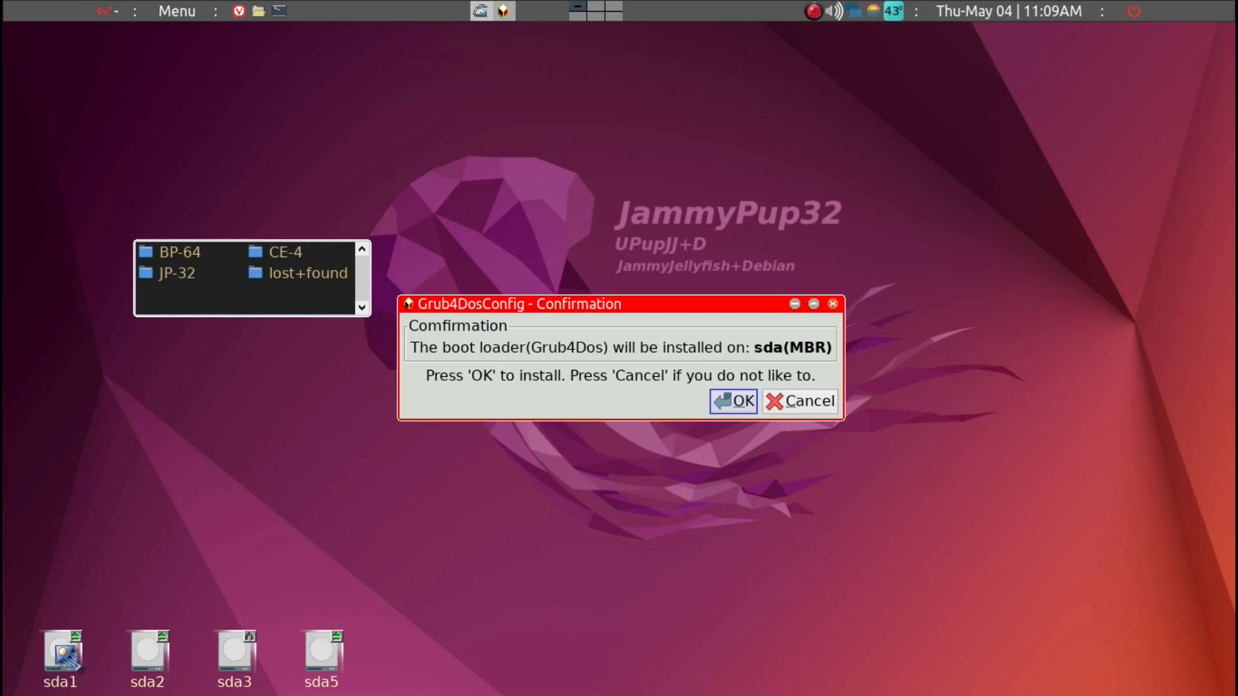
- Install the Grub4Dos boot loader on the sda MBR and open the generated menu.lst for editing
mouse_move(65, 642)
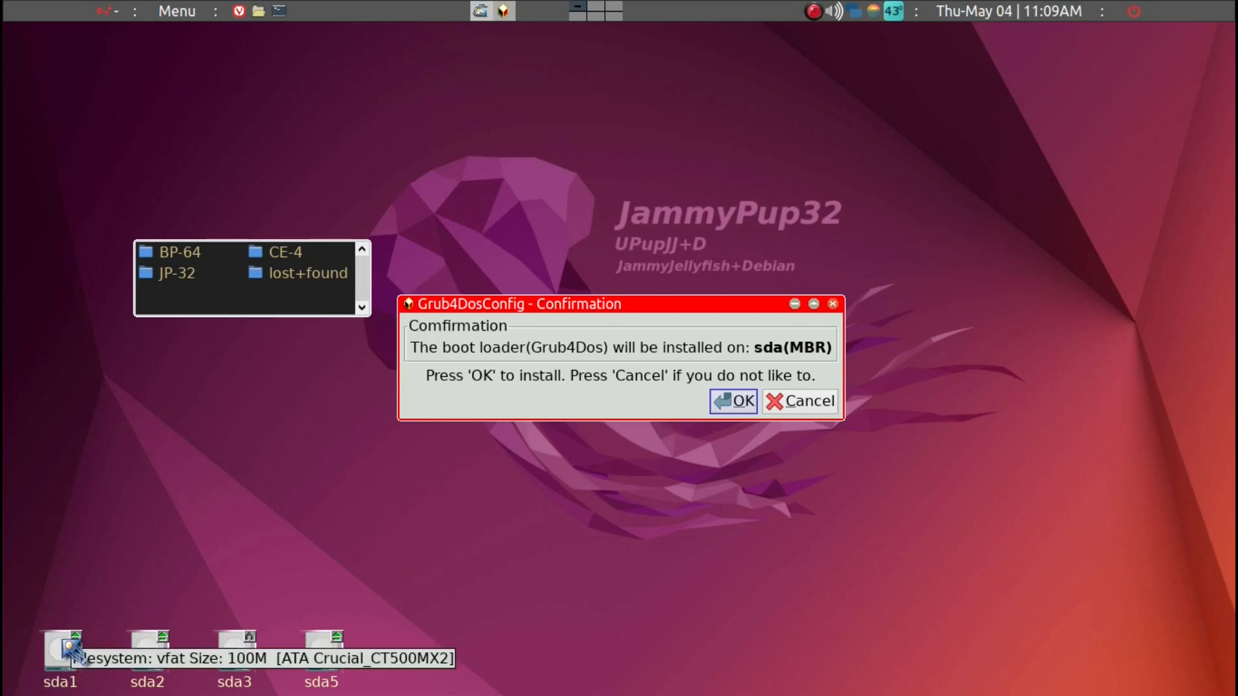
left_click(738, 406)
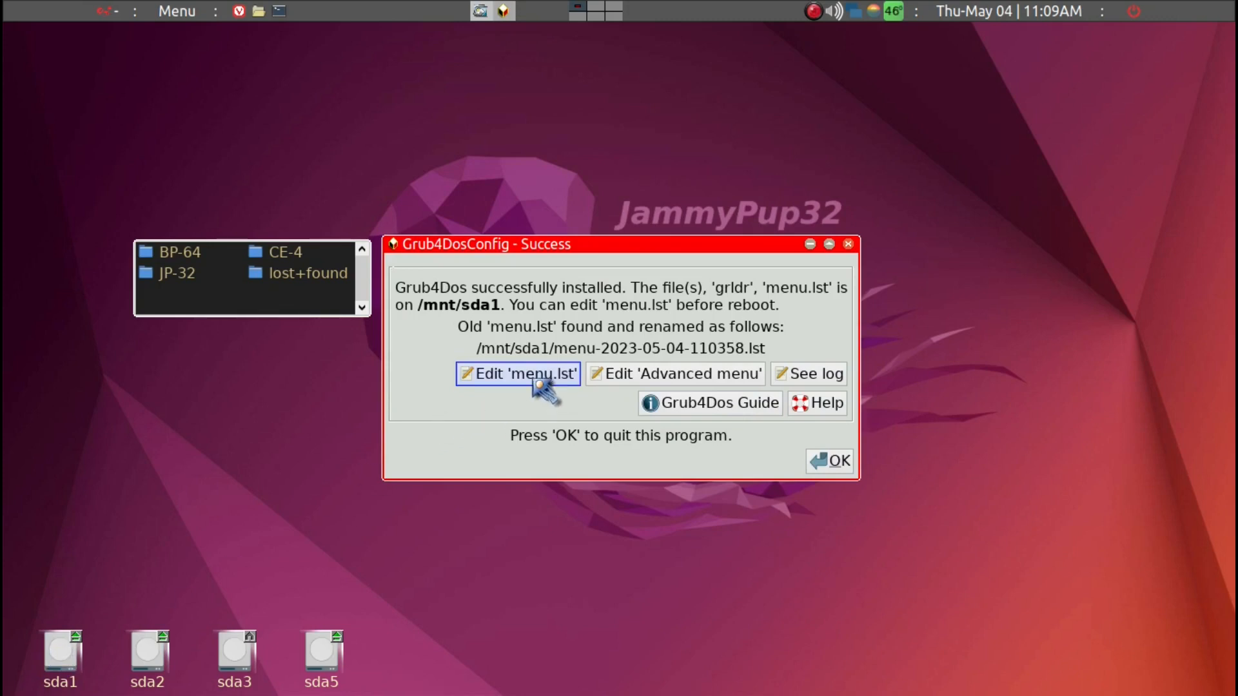
left_click(534, 381)
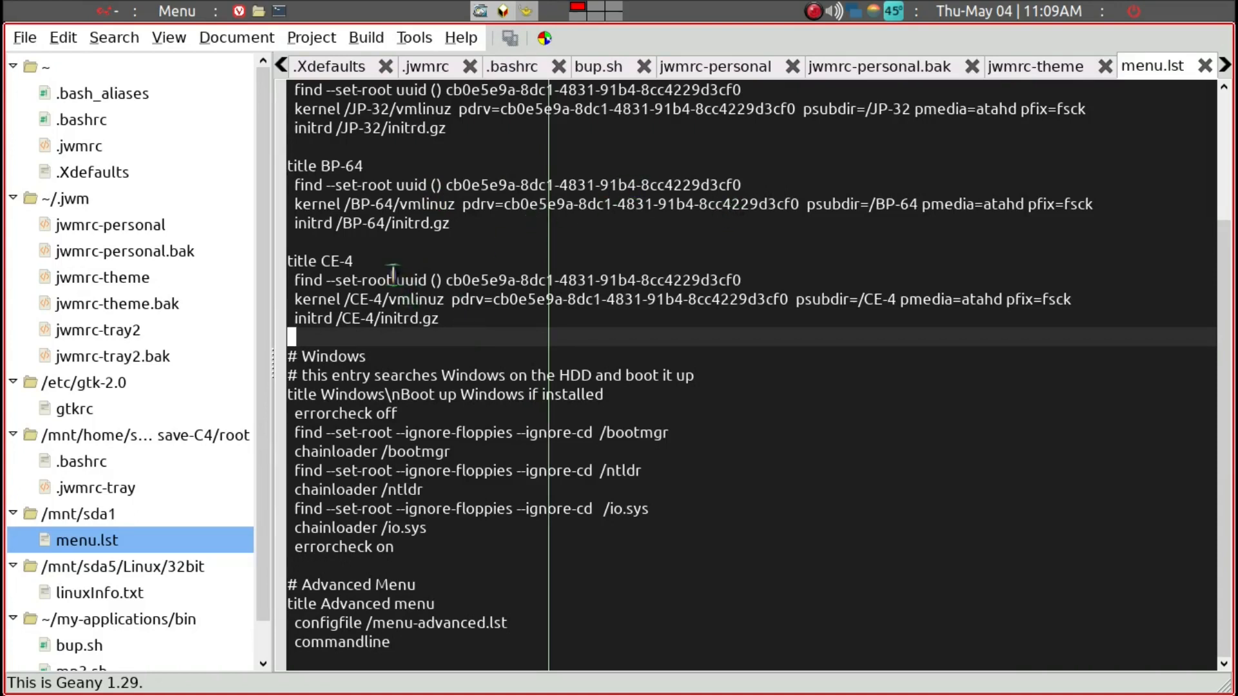
- Set the boot menu's timeout to 4 and its default entry to 1 in menu.lst
scroll(449, 203, "up", 3)
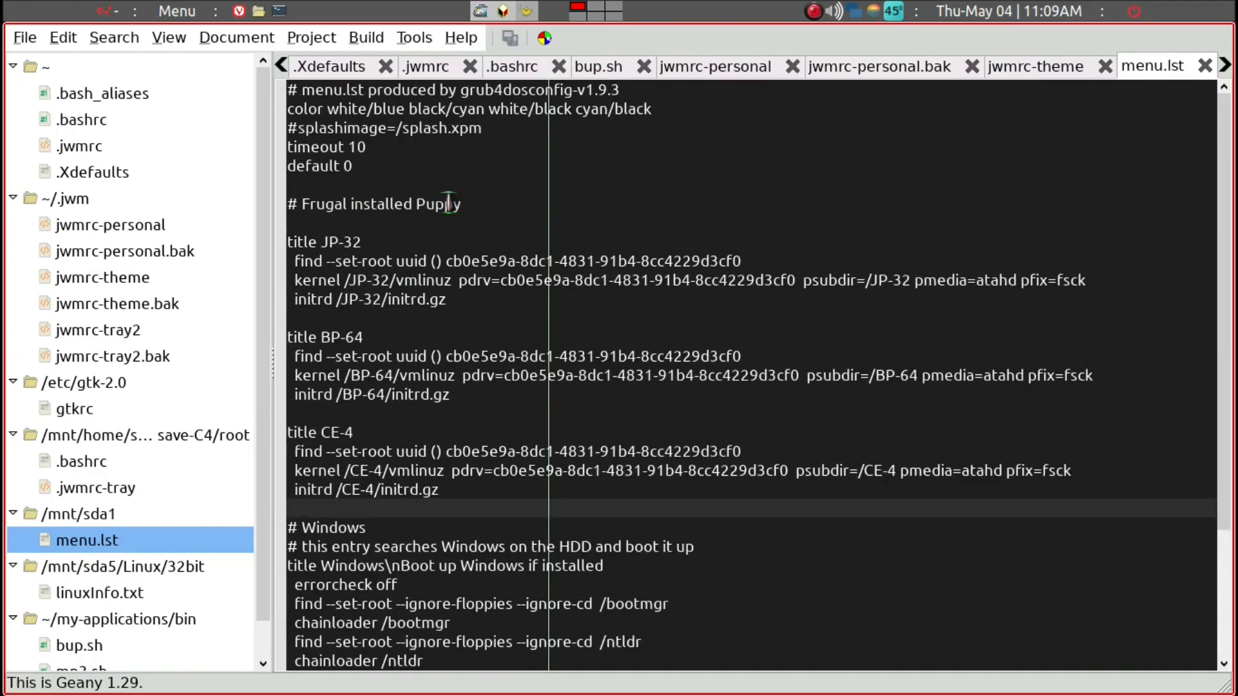
left_click(396, 147)
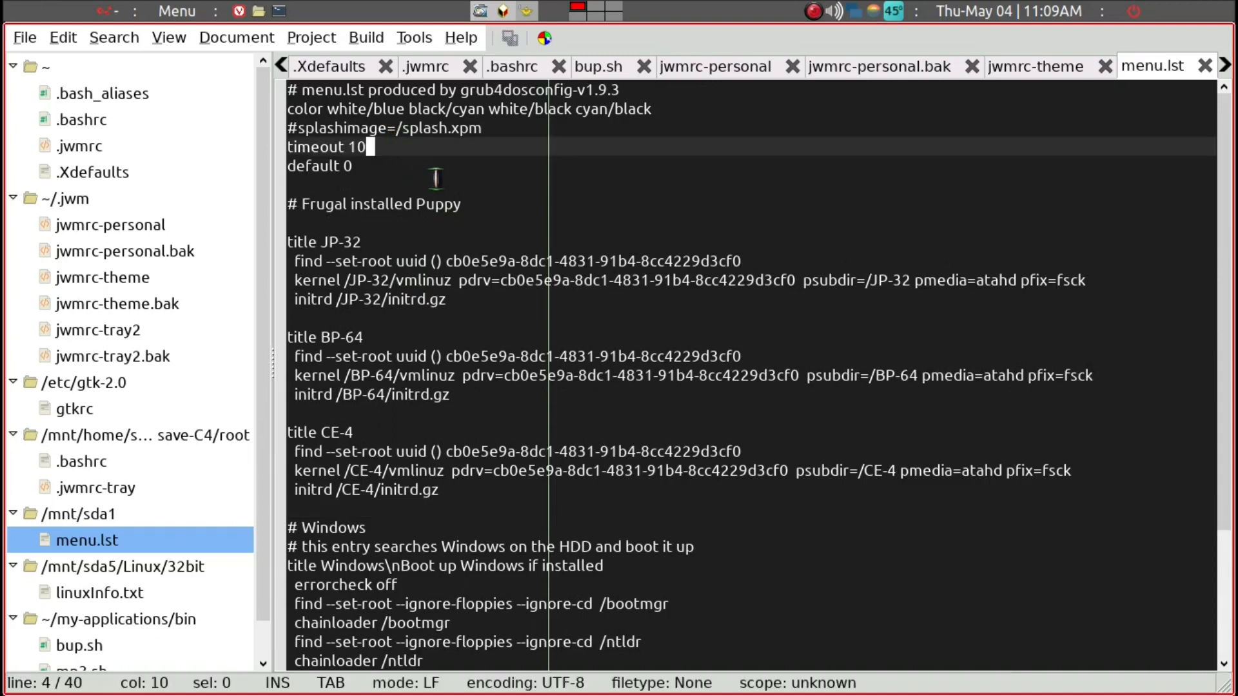
key("BackSpace")
key("BackSpace")
type("4")
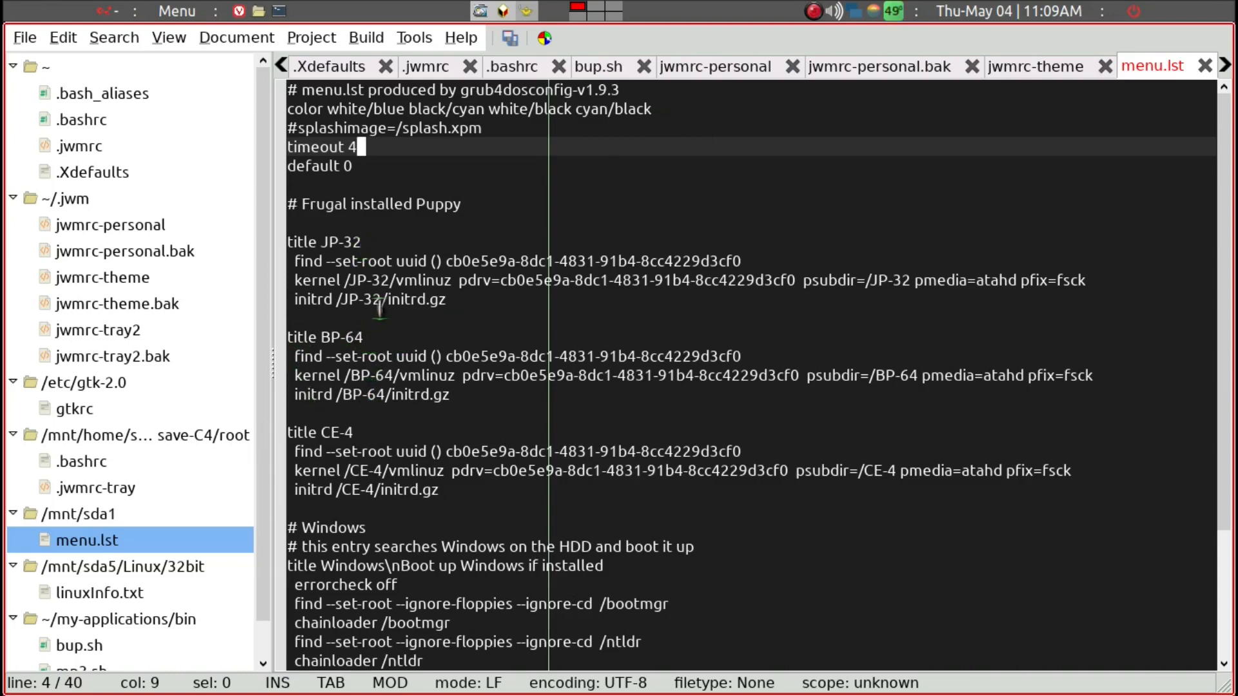
left_click(387, 167)
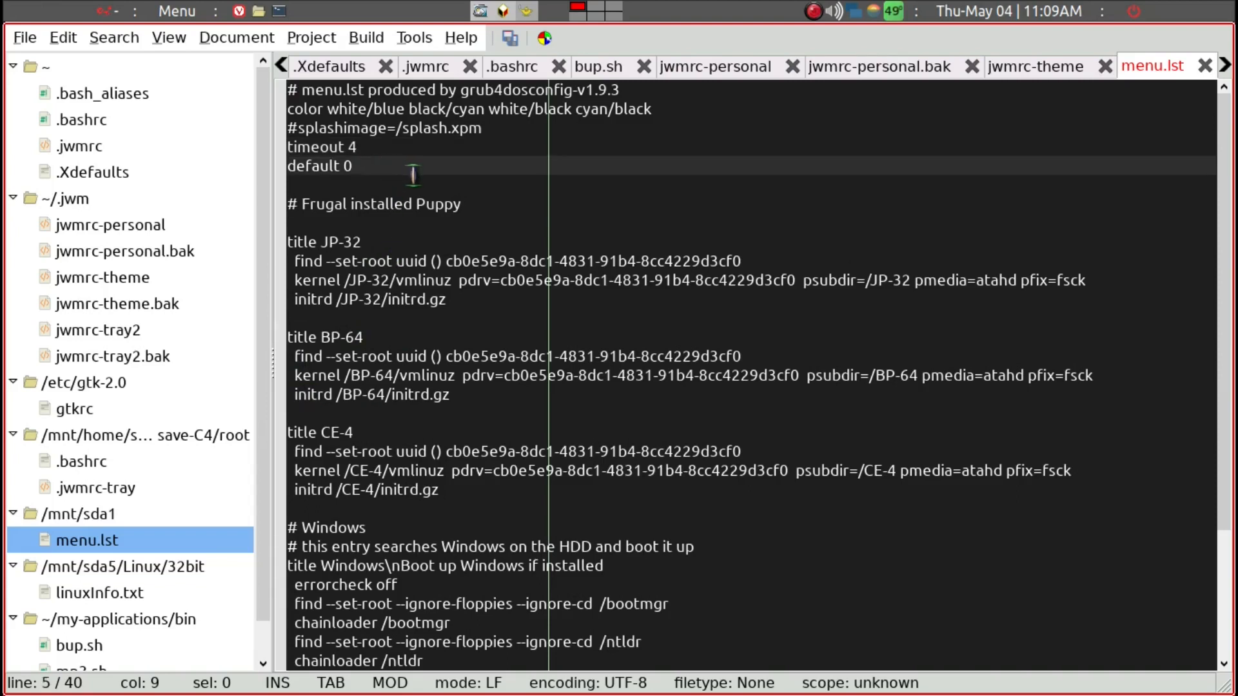
key("BackSpace")
type("`1")
key("BackSpace")
key("BackSpace")
- Delete the whole Windows section from menu.lst, along with the extra blank lines before the Advanced Menu section
scroll(464, 481, "down", 3)
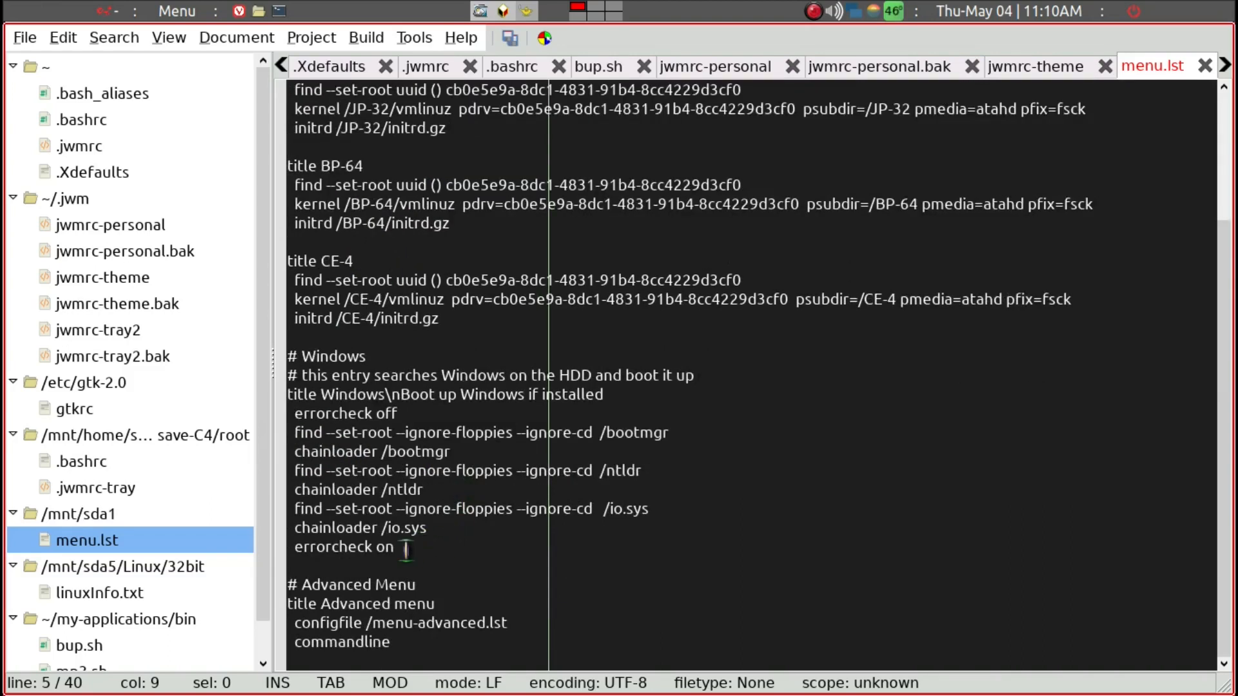
left_click_drag(394, 547, 240, 359)
key("Delete")
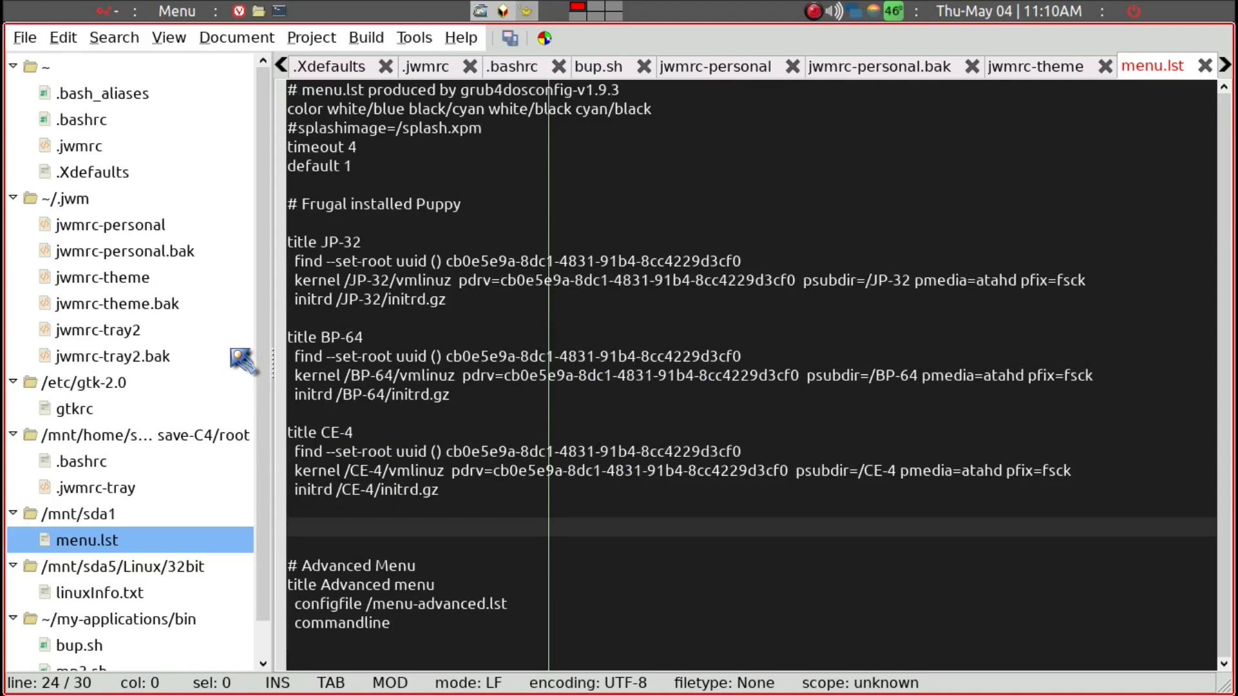
key("Delete")
key("Delete")
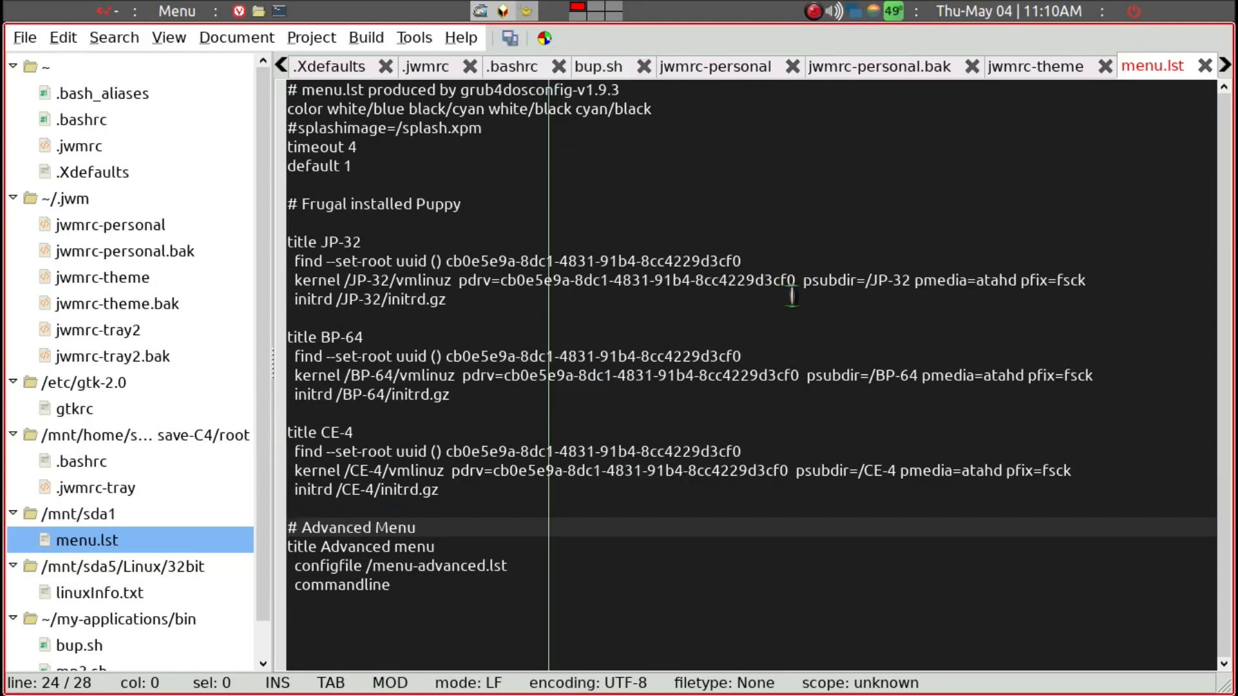
- Add psave=SAV:/save before pmedia=atahd in the JP-32 kernel line
left_click(915, 284)
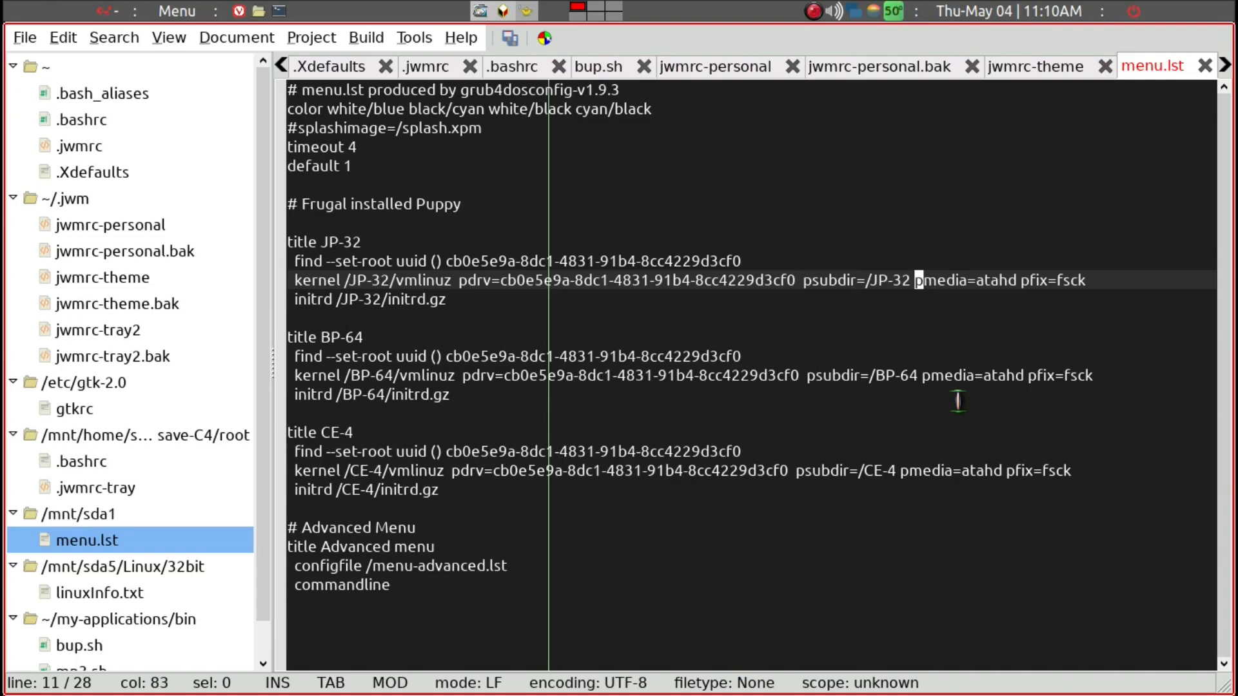
type("psave")
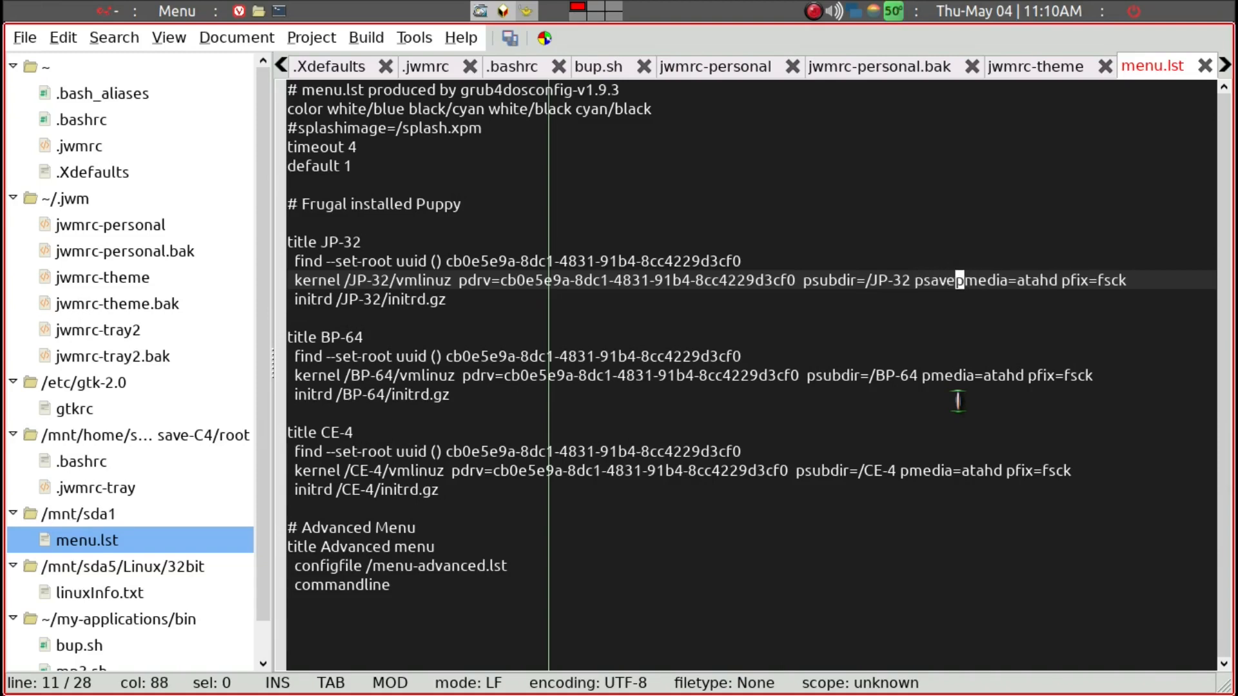
type("=")
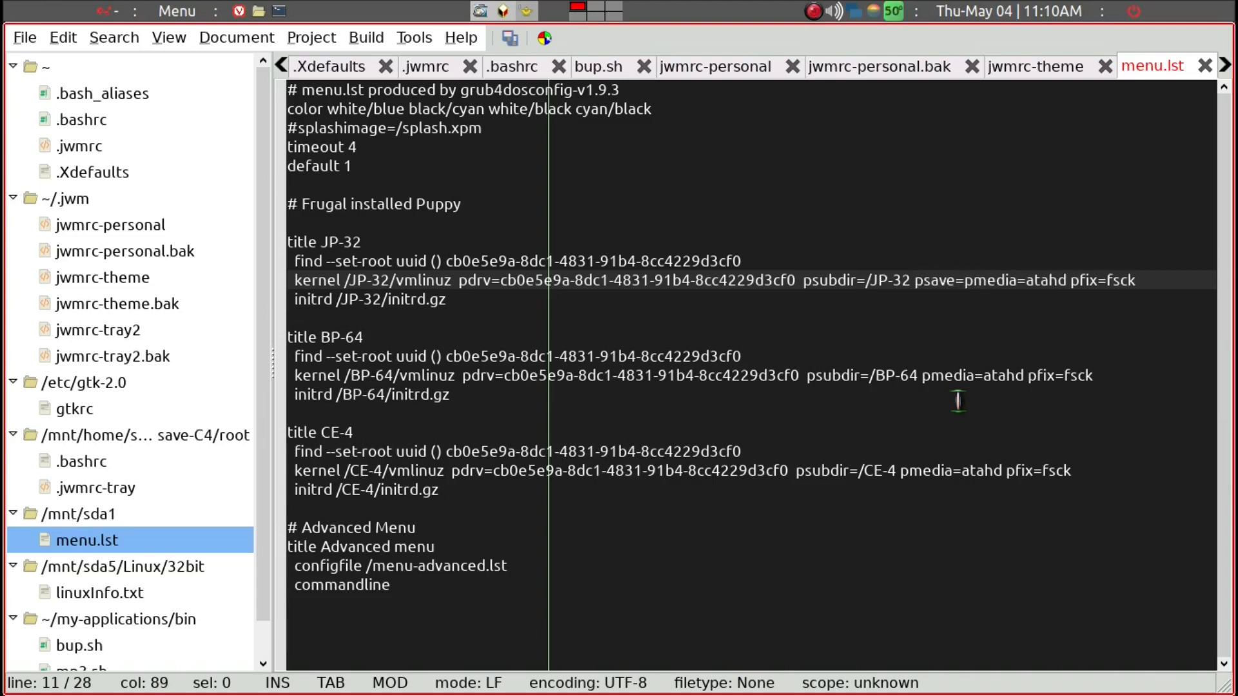
type("SAV")
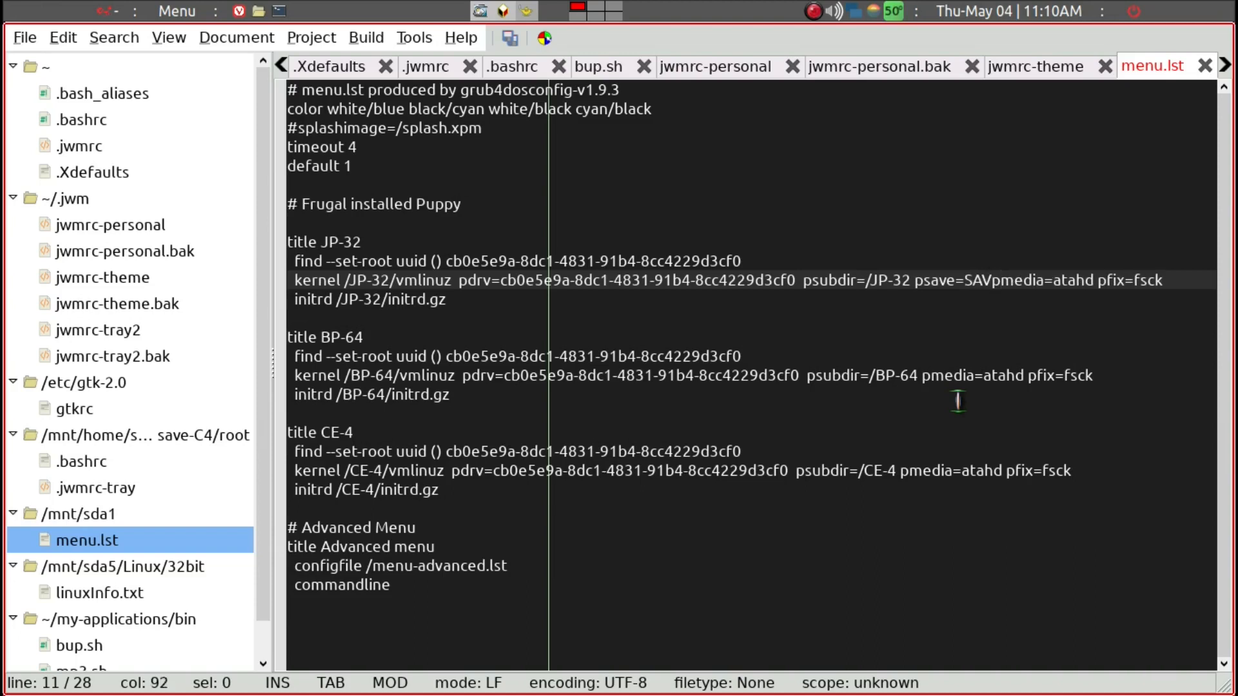
type(":")
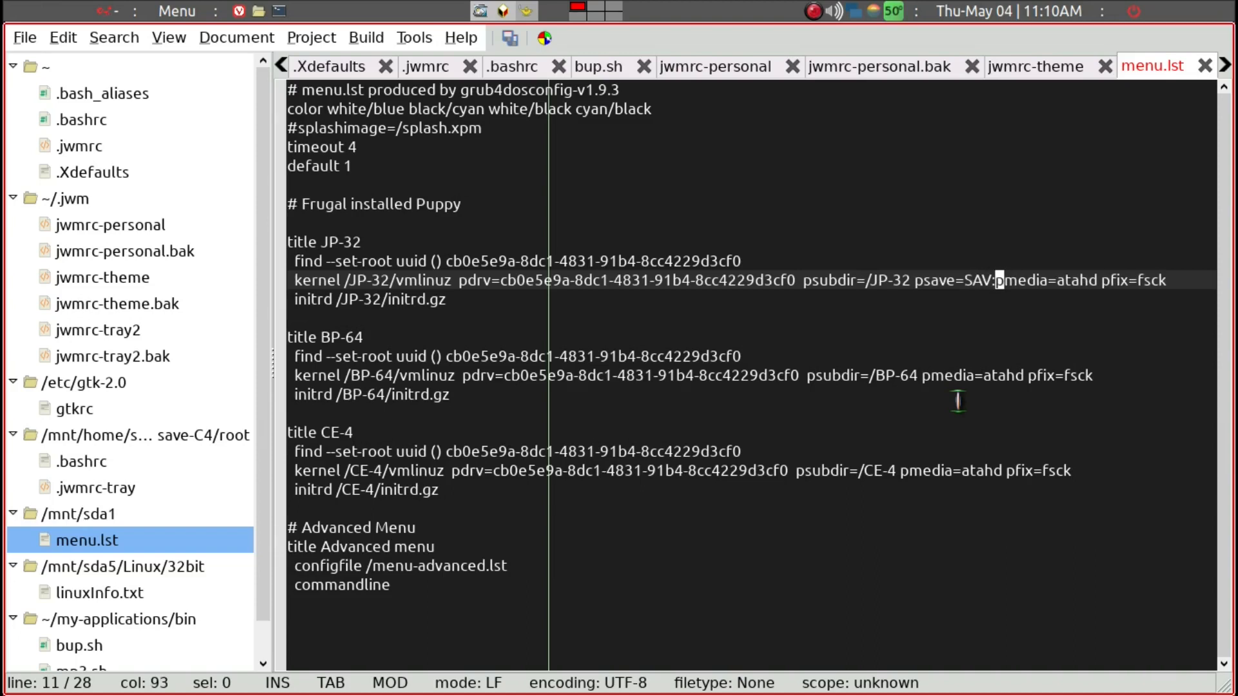
type("/sev")
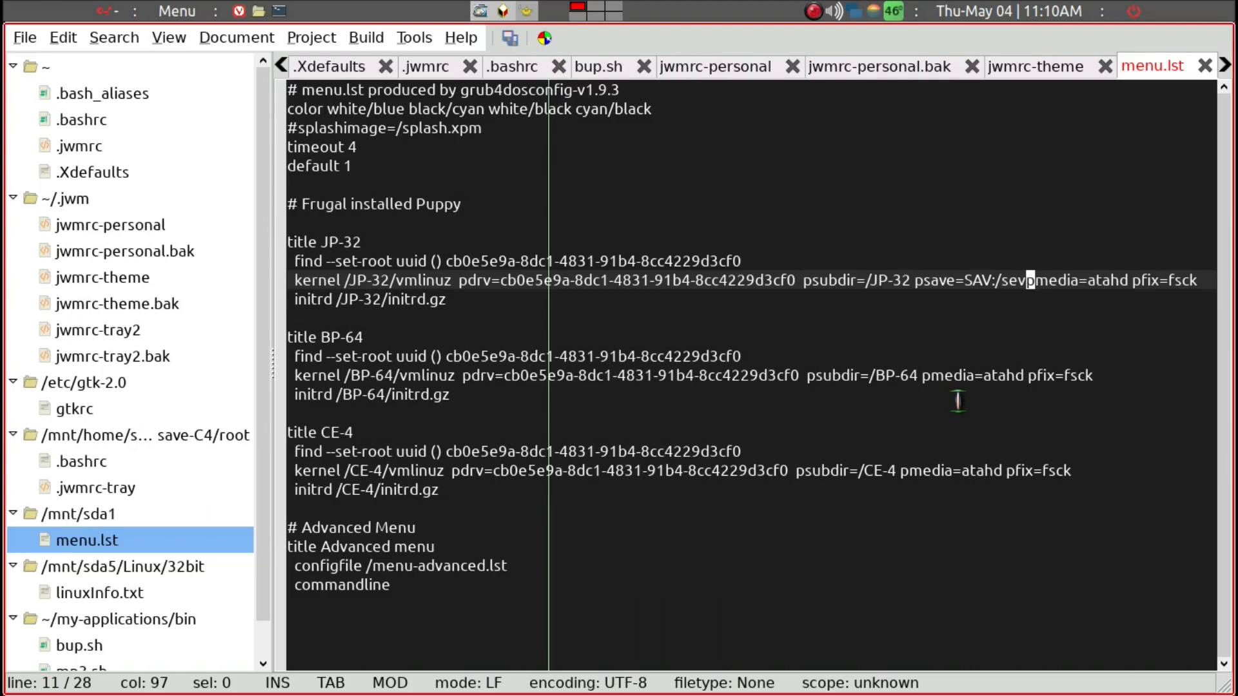
key("BackSpace")
key("BackSpace")
type("ave")
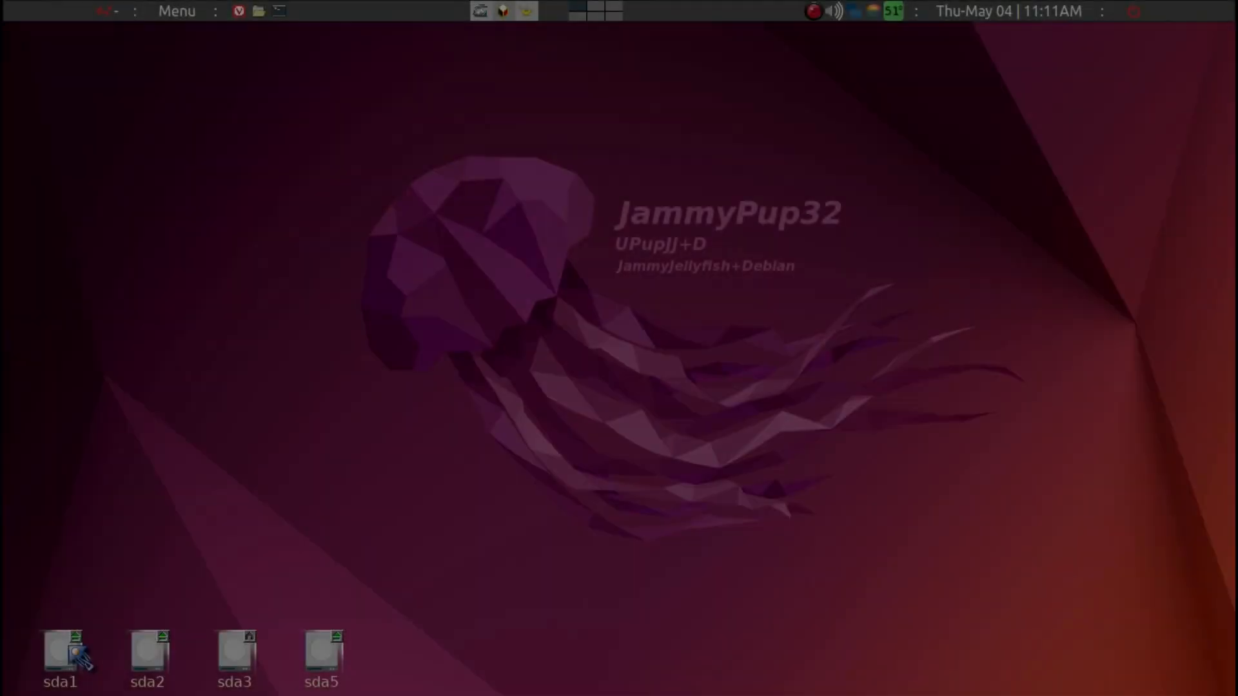
- Open the backup menu-2023-05-04-110358.lst from sda1 in Geany and copy psave=SAV:/save/ from its BP-64 kernel line
left_click(69, 648)
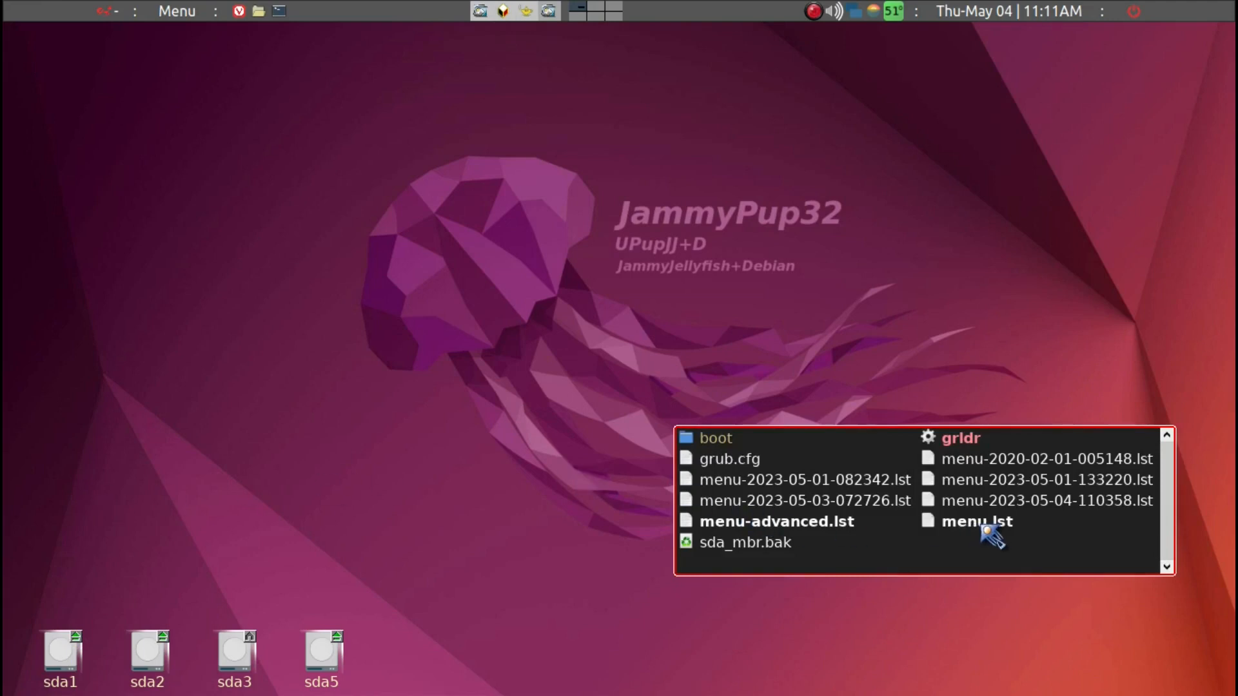
right_click(952, 506)
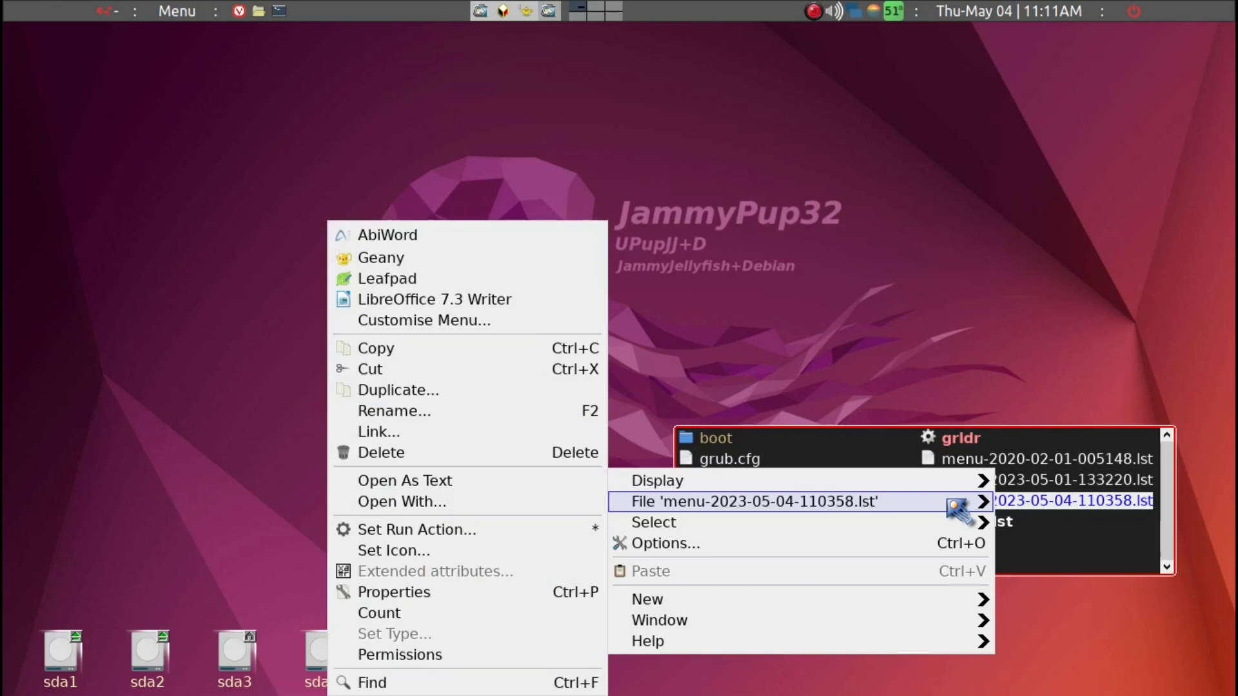
left_click(361, 257)
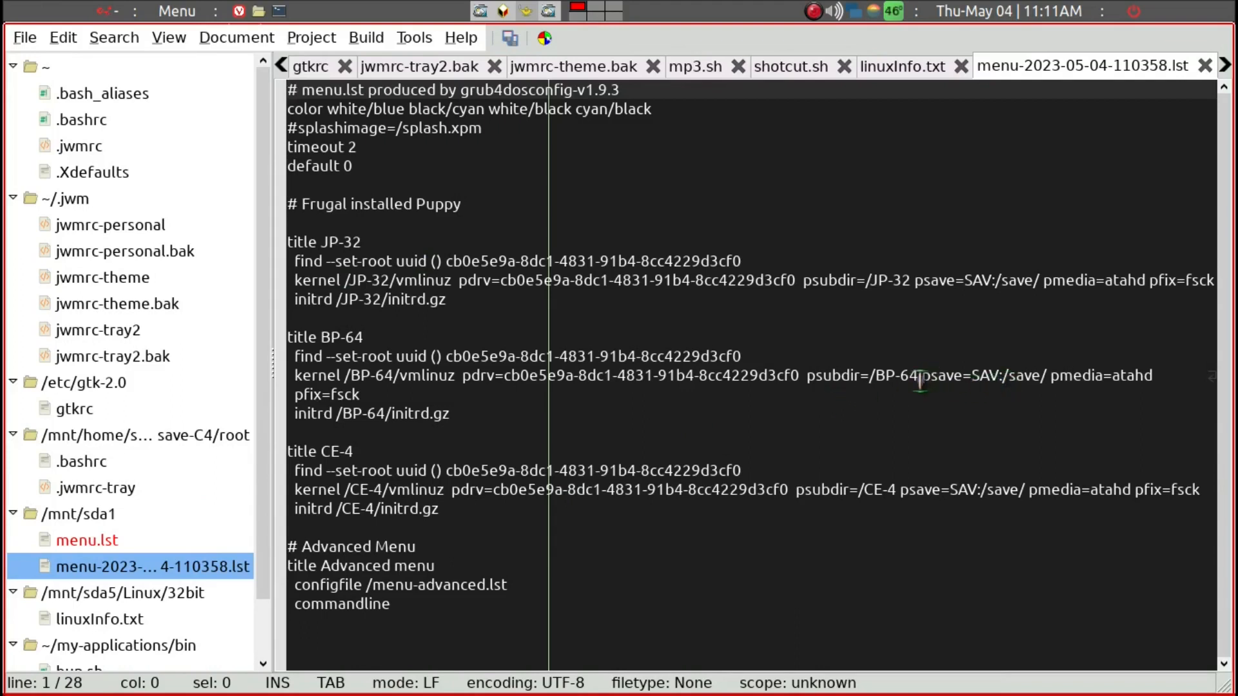
left_click_drag(921, 376, 1050, 376)
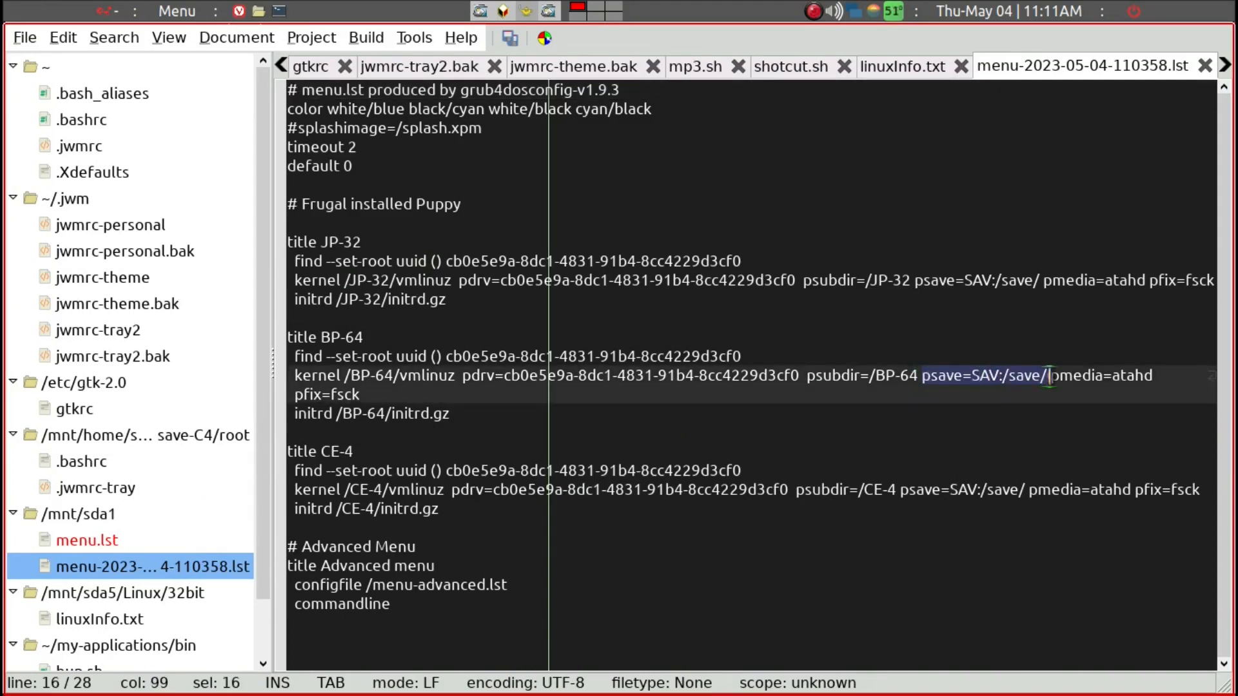
right_click(1017, 387)
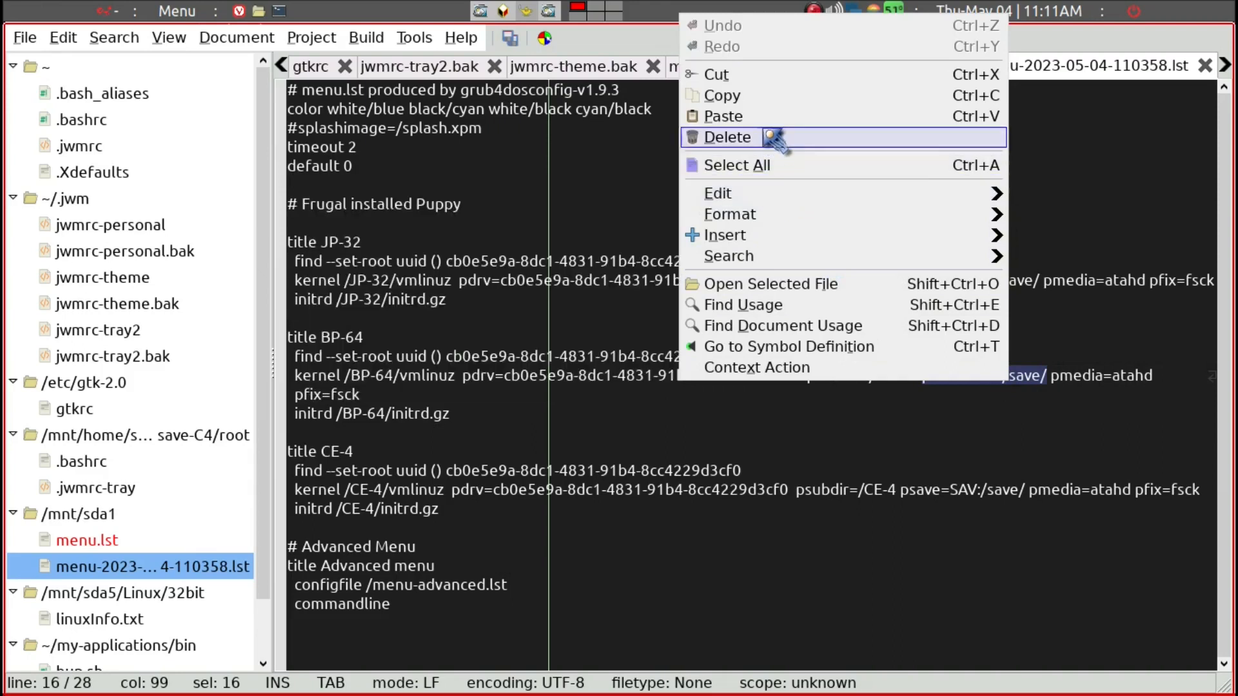
left_click(775, 97)
- Replace the psave parameter in menu.lst's JP-32 kernel line with the copied psave=SAV:/save/, separated by spaces from its neighbours
left_click(158, 543)
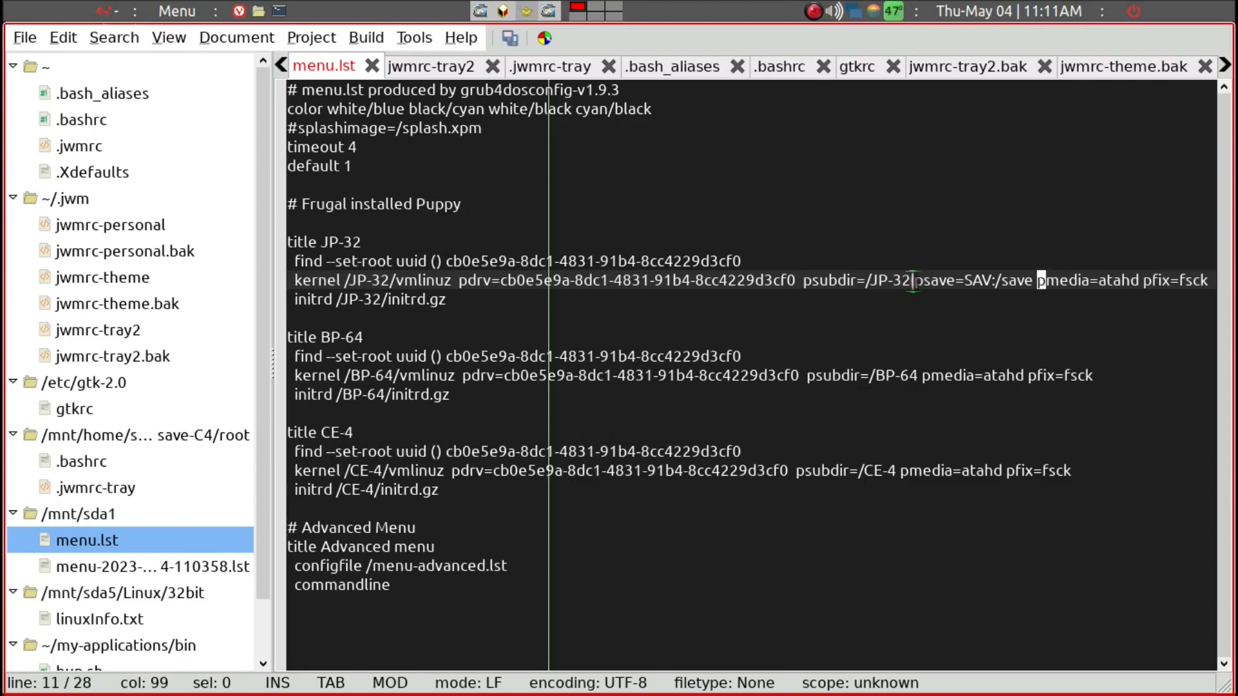
left_click_drag(914, 281, 1035, 281)
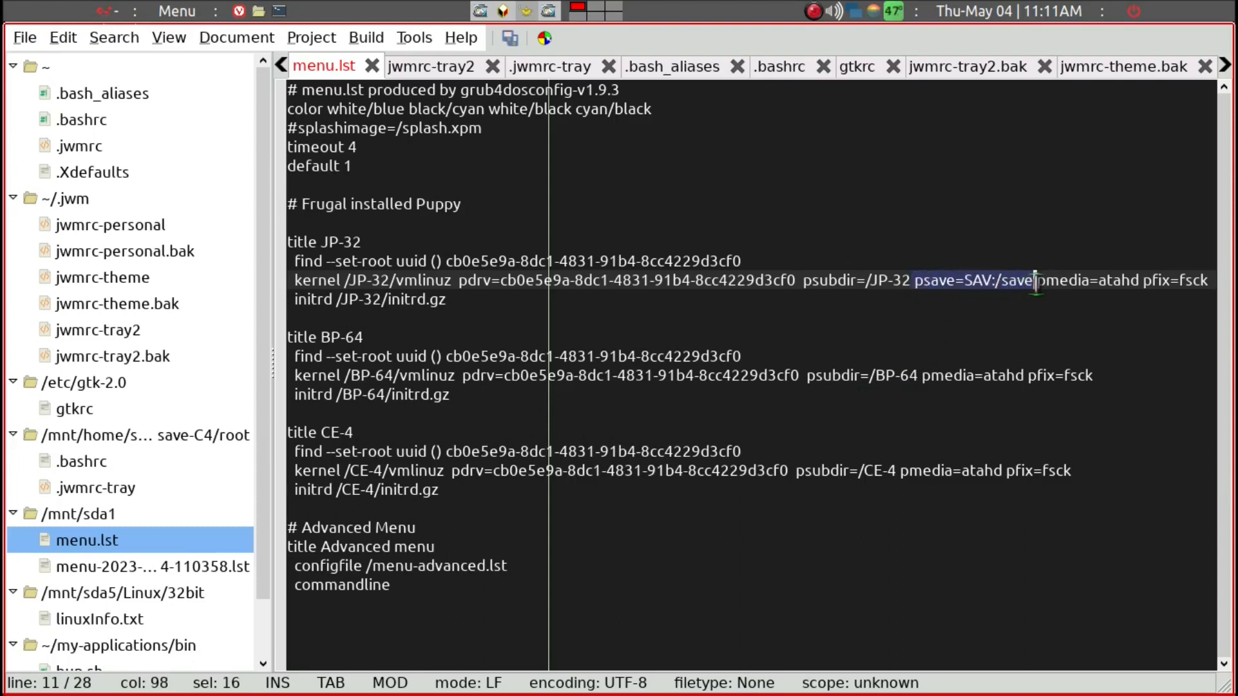
key("ctrl+v")
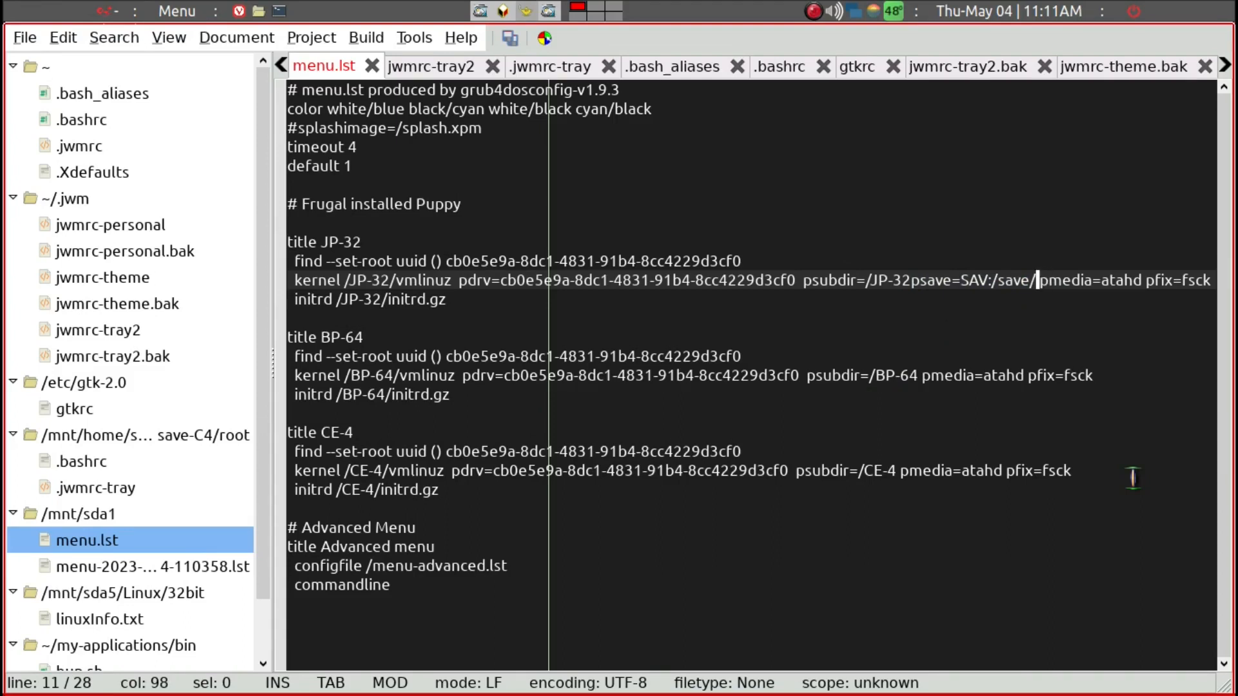
key("Left")
key("Left")
key("Left")
key("Left")
key("Left")
key("Left")
key("Left")
key("Left")
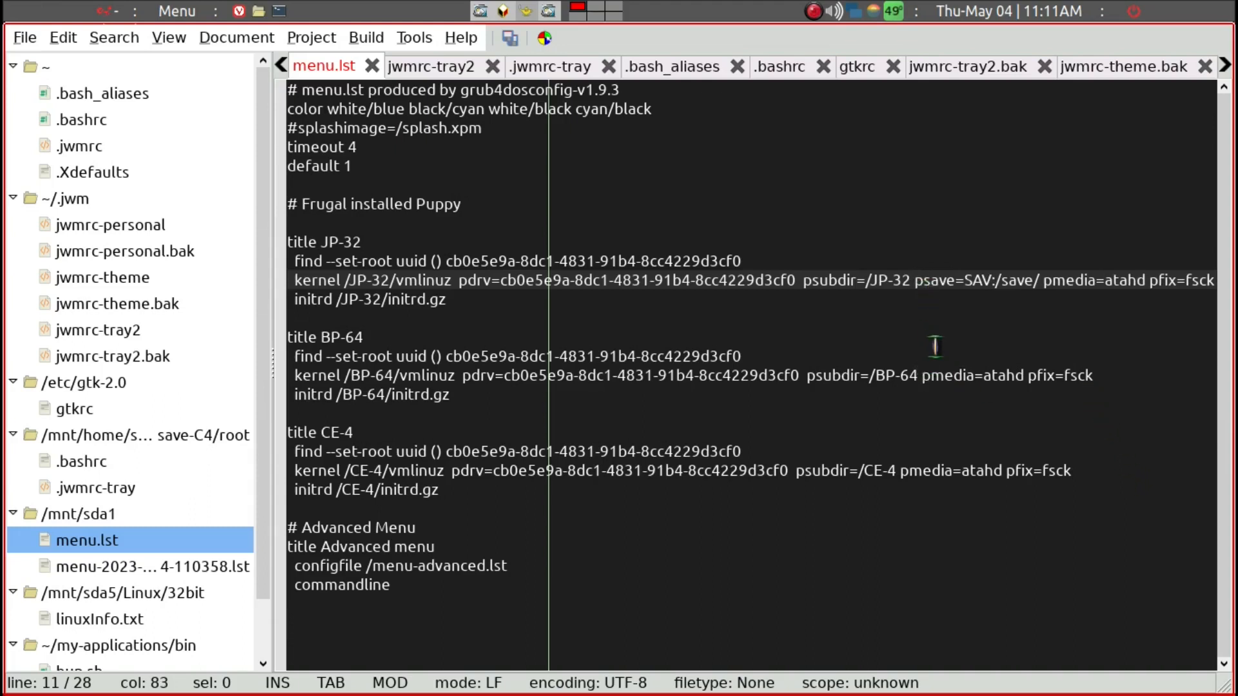
- Insert the copied psave=SAV:/save/ before pmedia=atahd in the BP-64 and CE-4 kernel lines
left_click(926, 375)
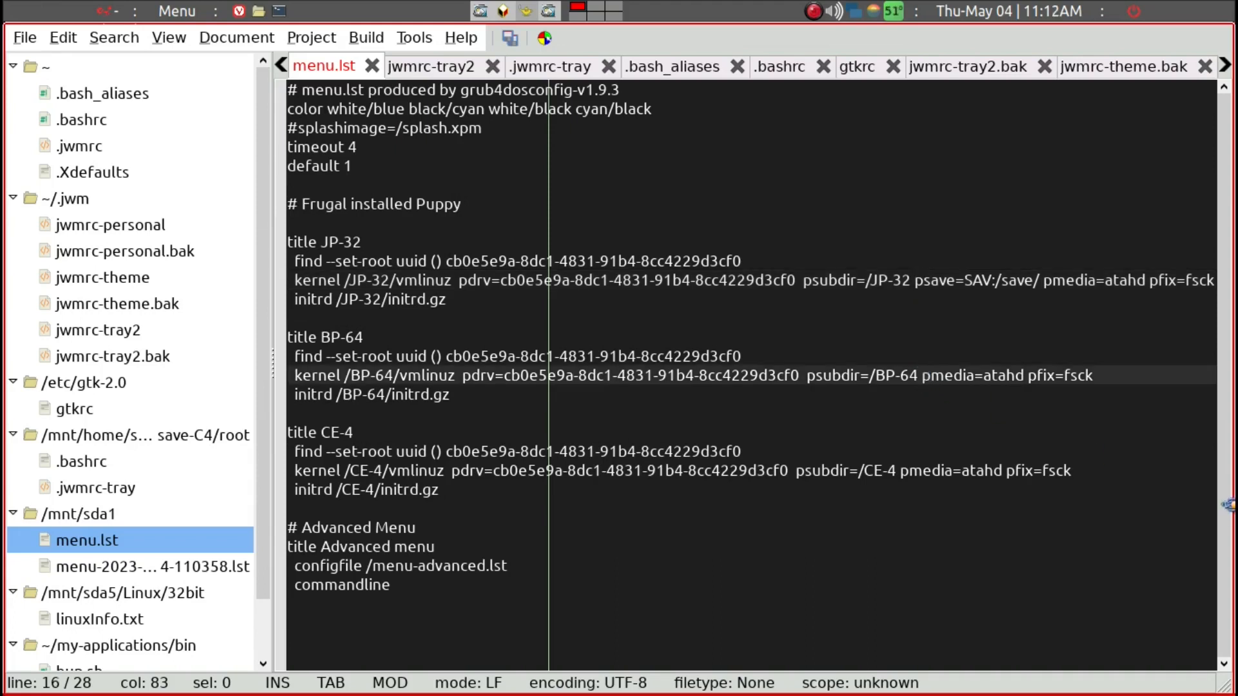
key("ctrl+v")
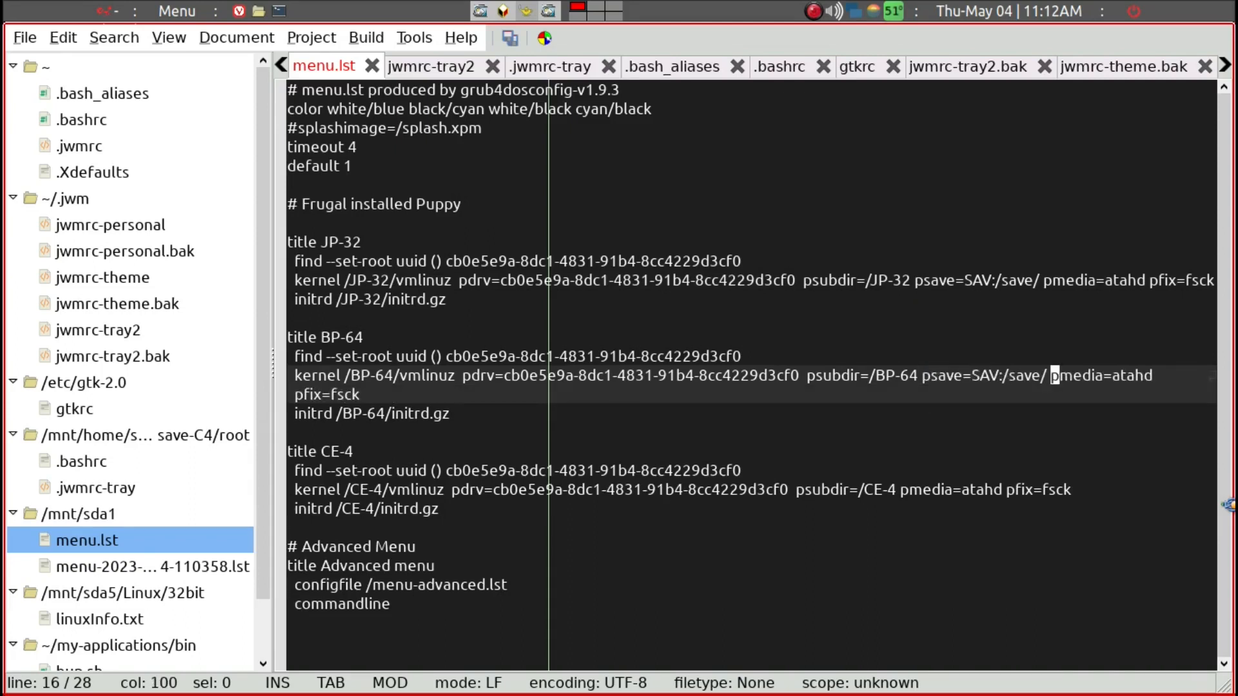
left_click(898, 490)
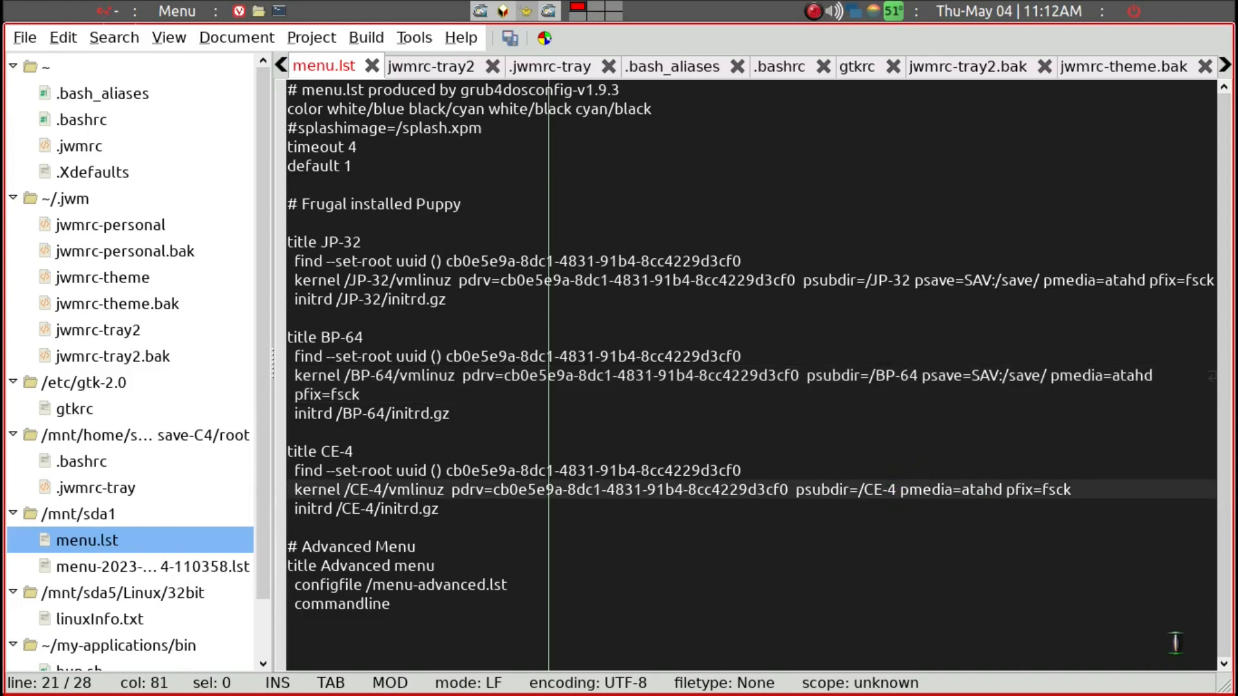
key("ctrl+v")
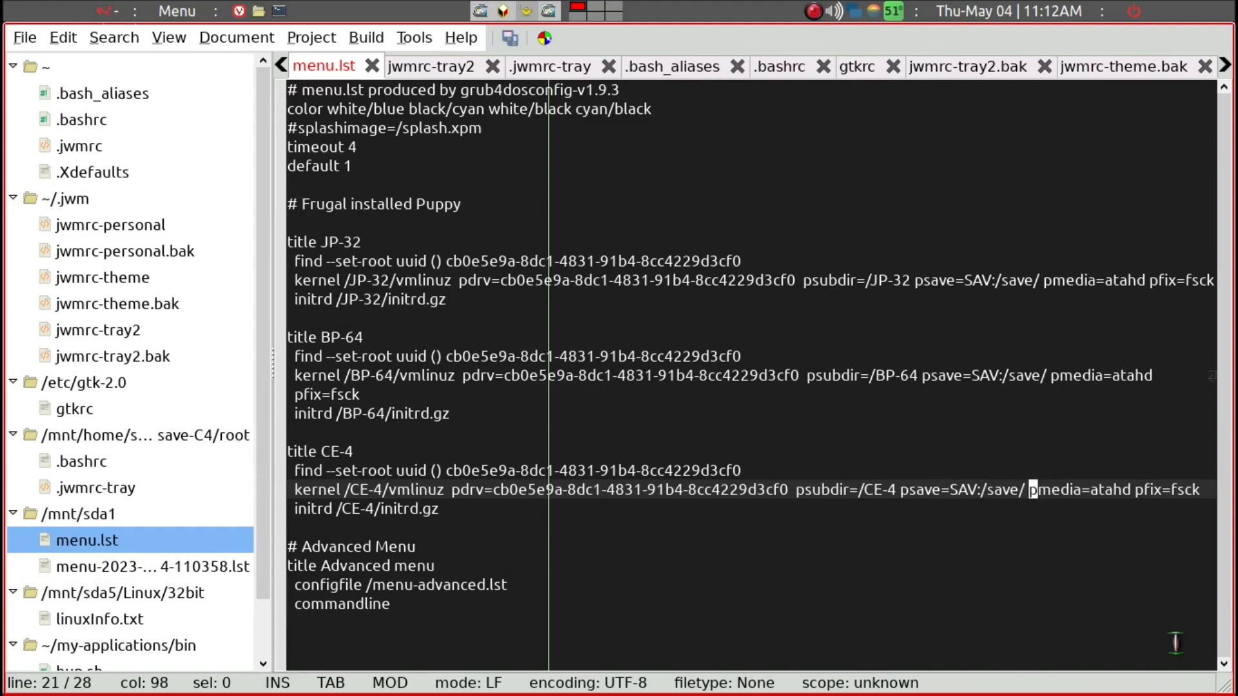
- Save the edited menu.lst and close the text editor
left_click(510, 38)
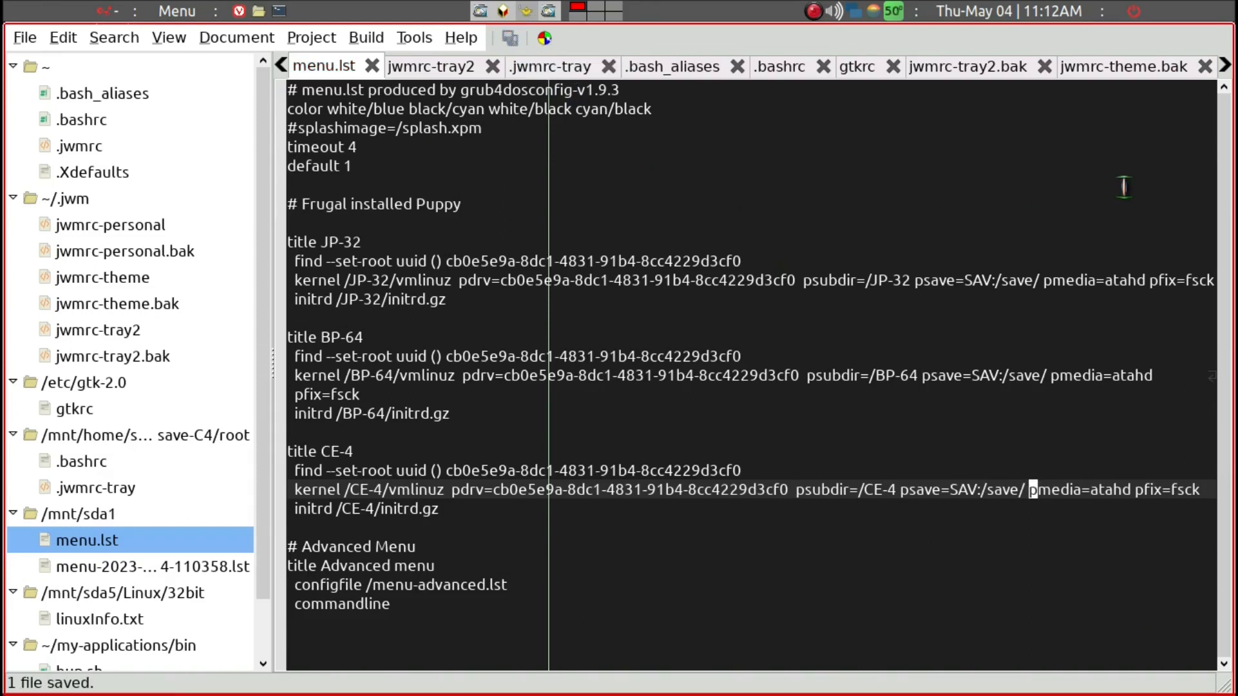
key("ctrl+q")
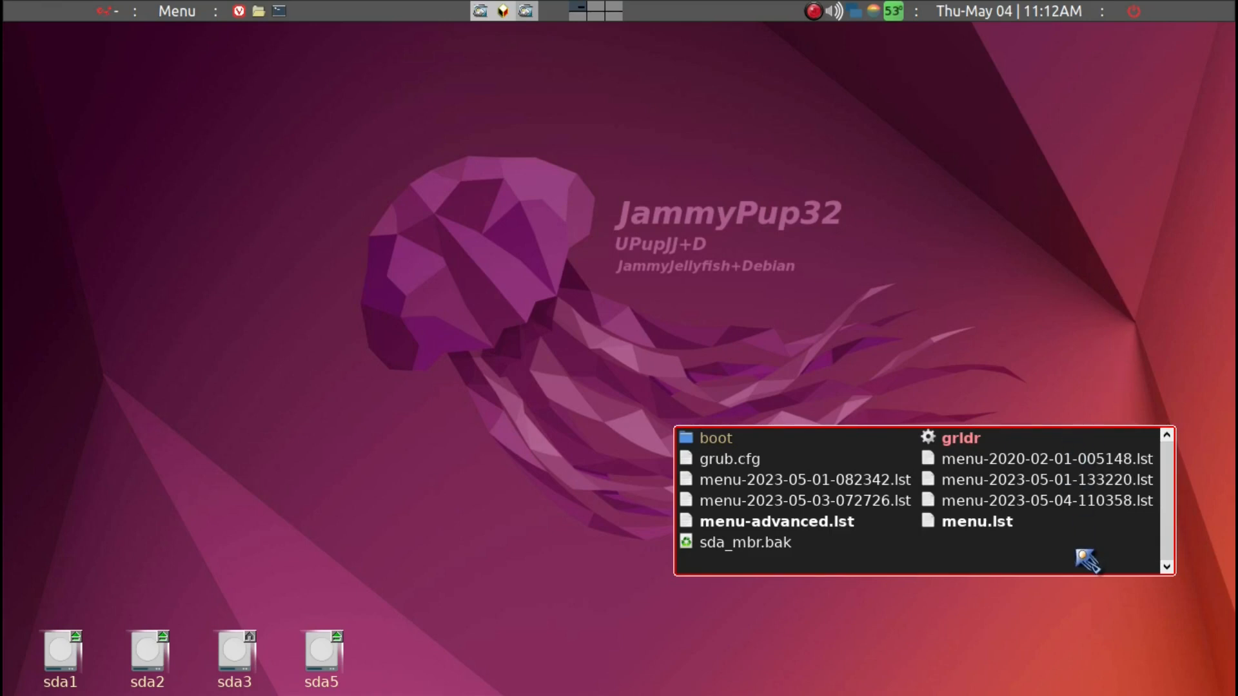
- Open the save folder on sda3 to view its save directories, and close the sda1 file window
left_click(239, 657)
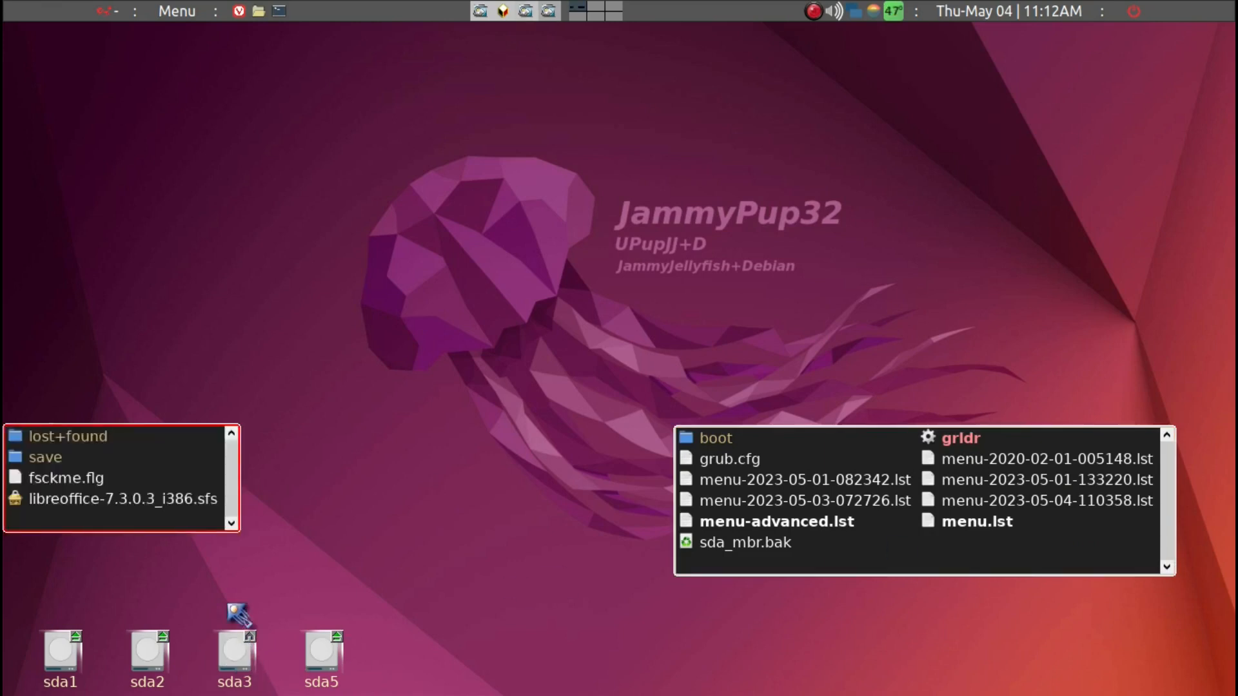
left_click(38, 457)
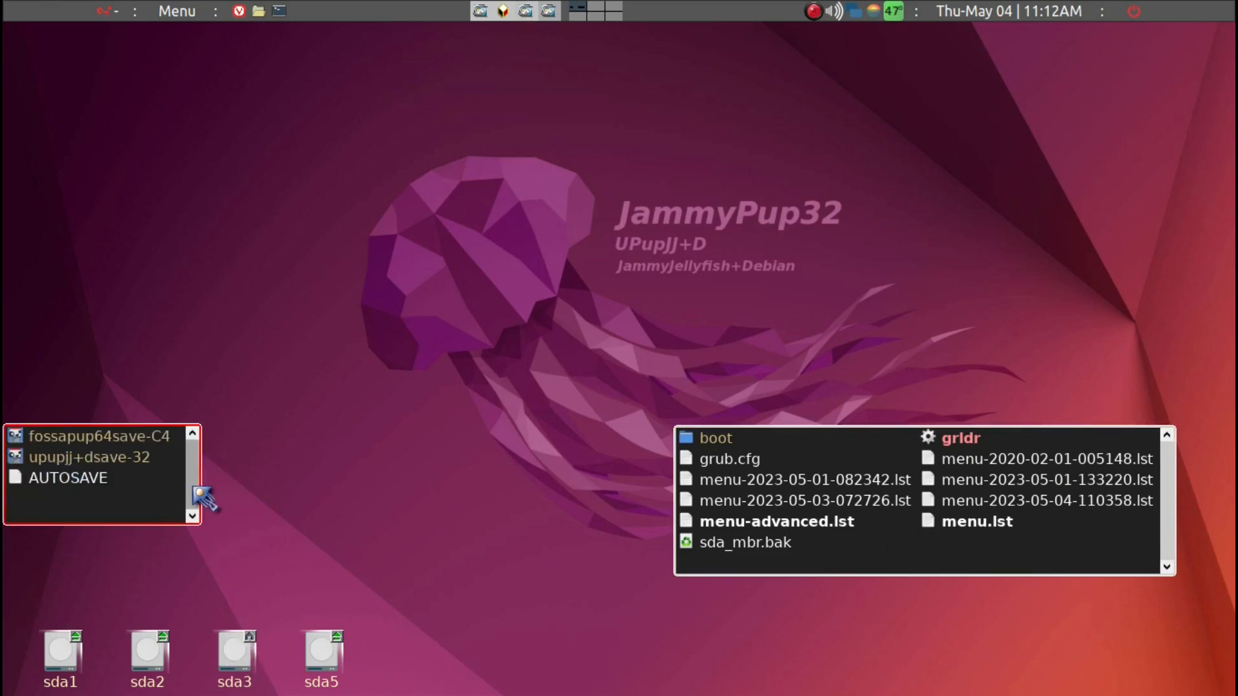
left_click(1054, 569)
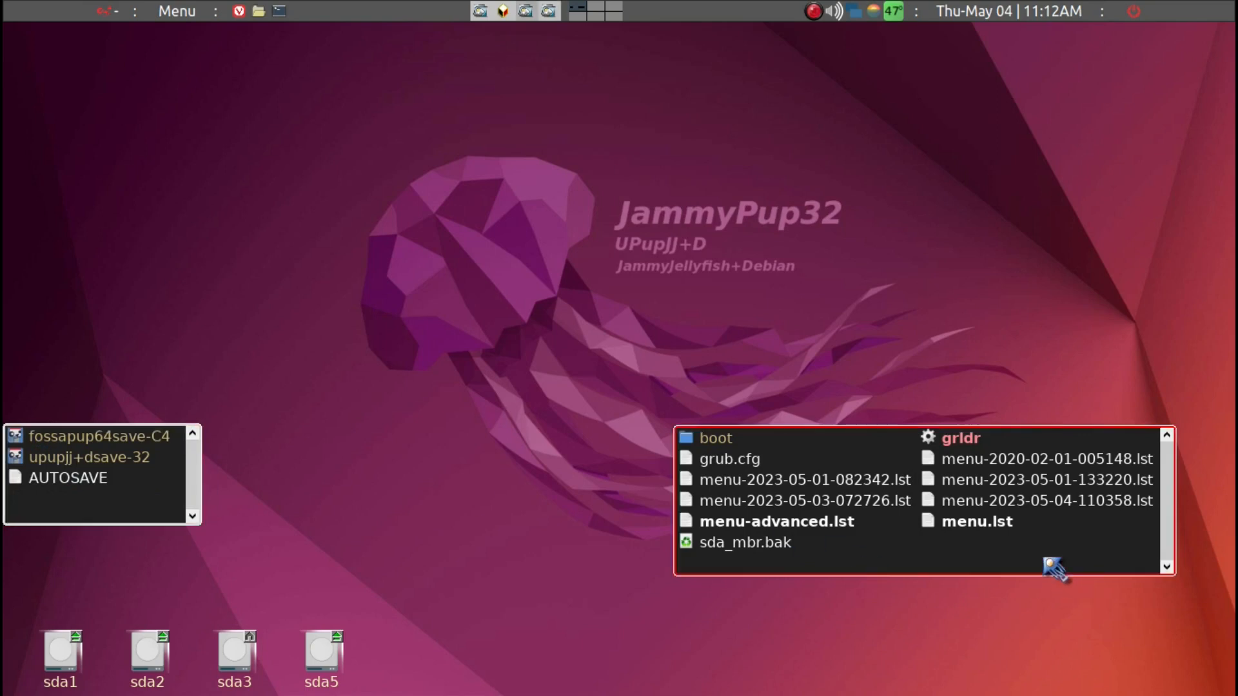
key("alt+F4")
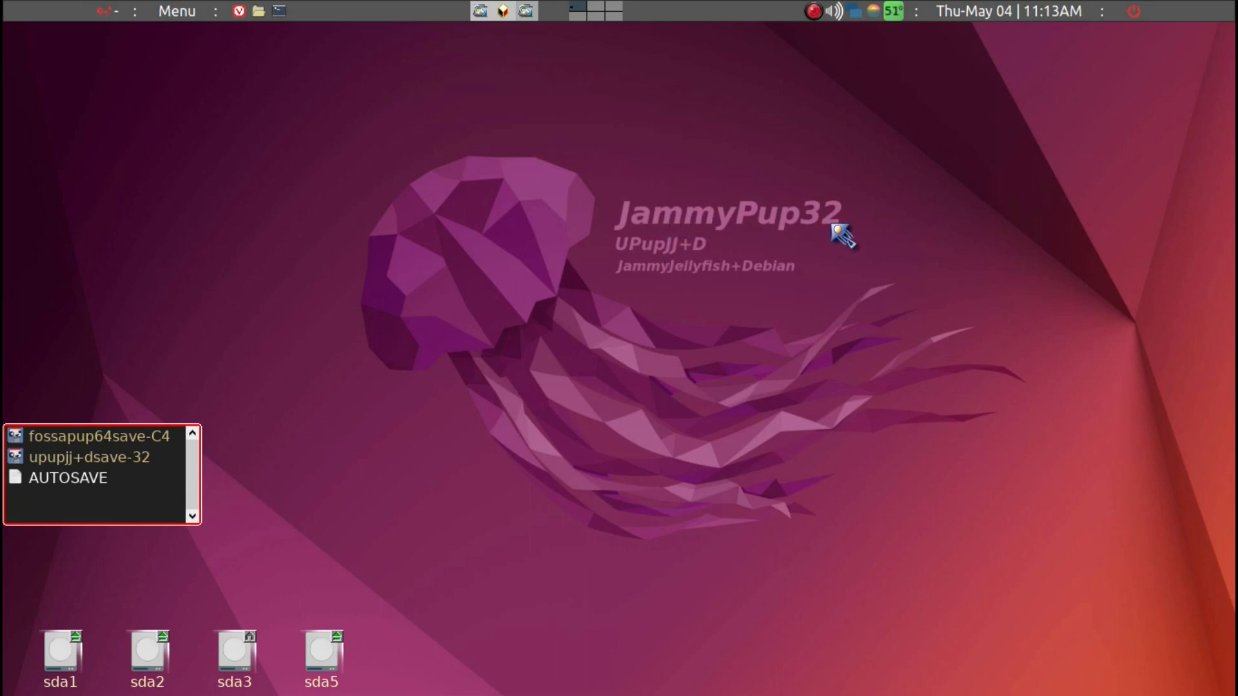
right_click(820, 12)
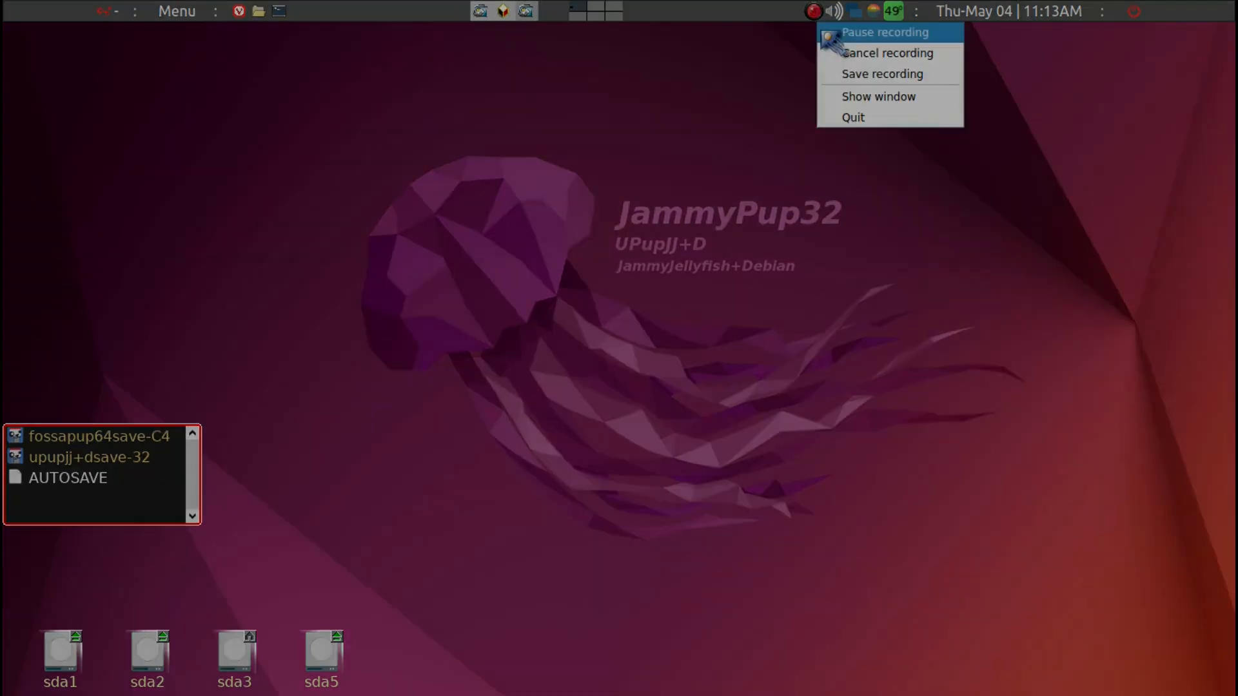